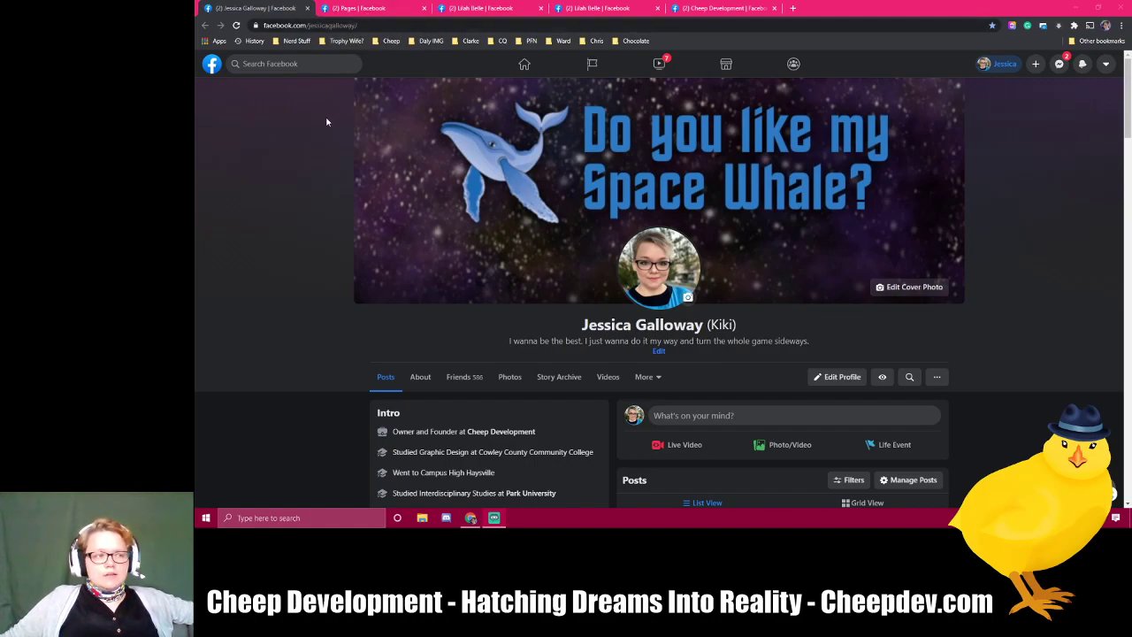
Bring up the list of Facebook Pages you manage and look through it.
left_click(594, 70)
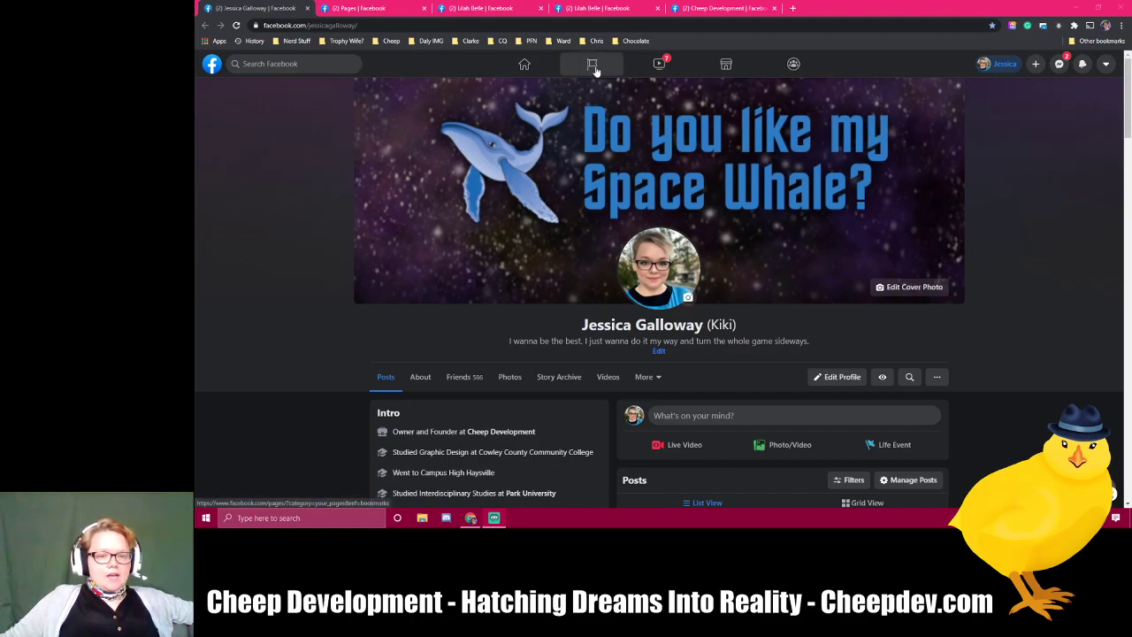
left_click(369, 9)
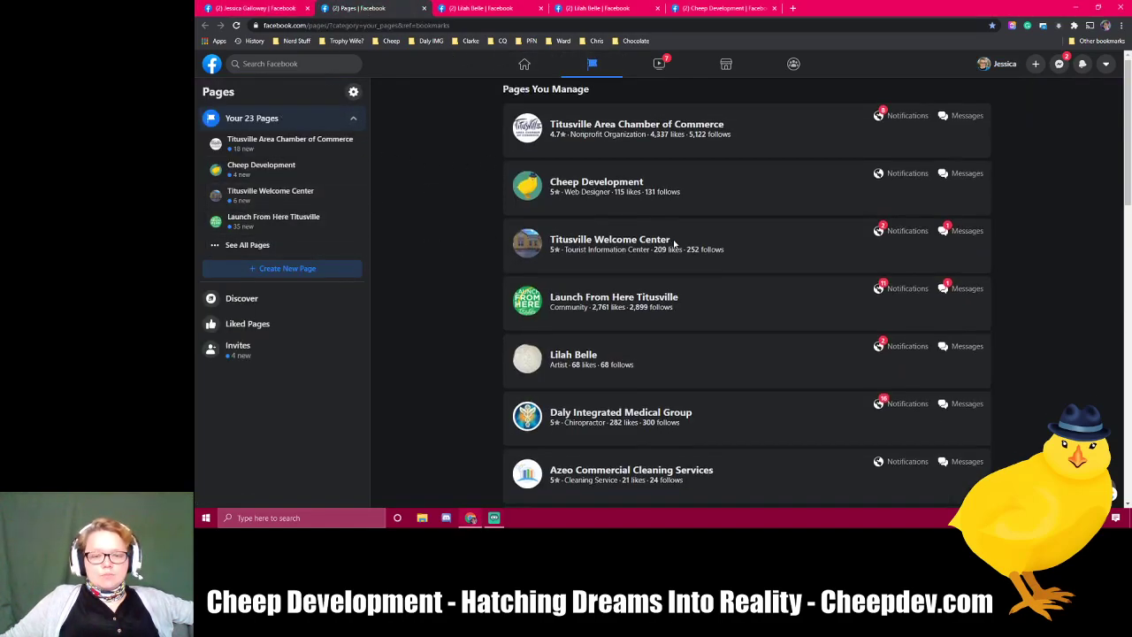
scroll(677, 262, "down", 5)
scroll(701, 316, "up", 5)
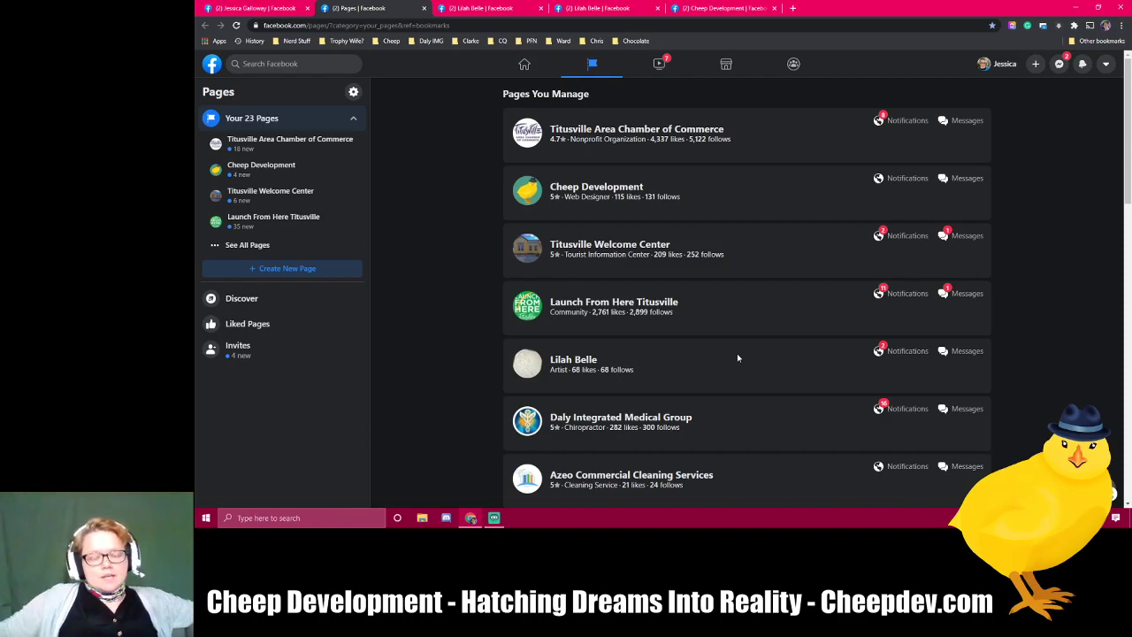
Go to the management view of the artist Page and look over its home section.
left_click(477, 8)
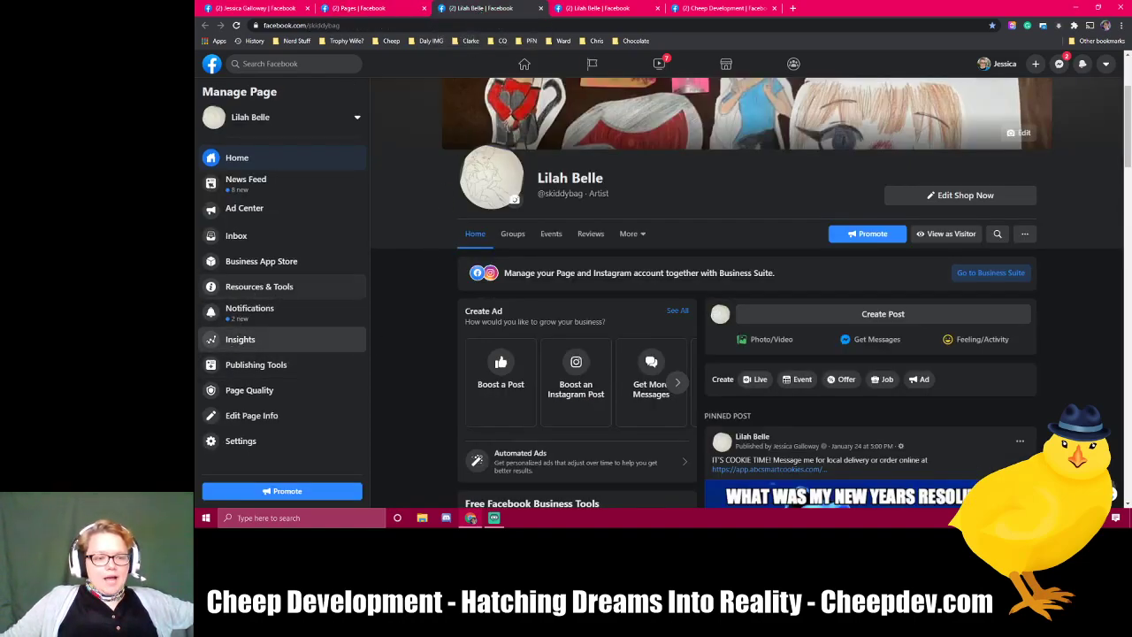
left_click(248, 316)
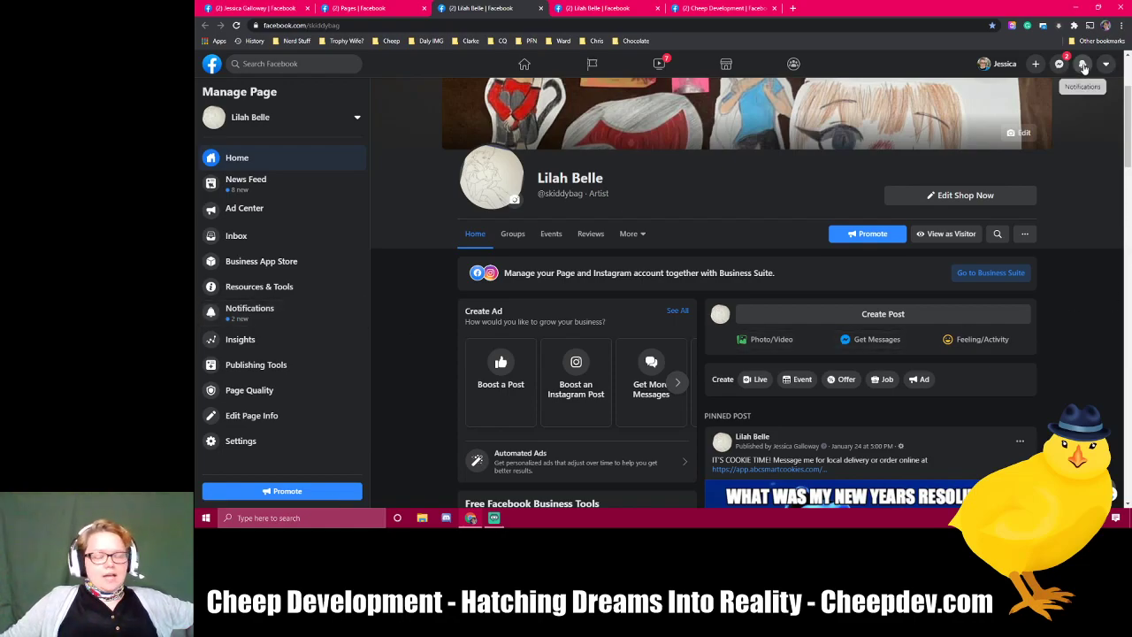
scroll(1082, 245, "up", 2)
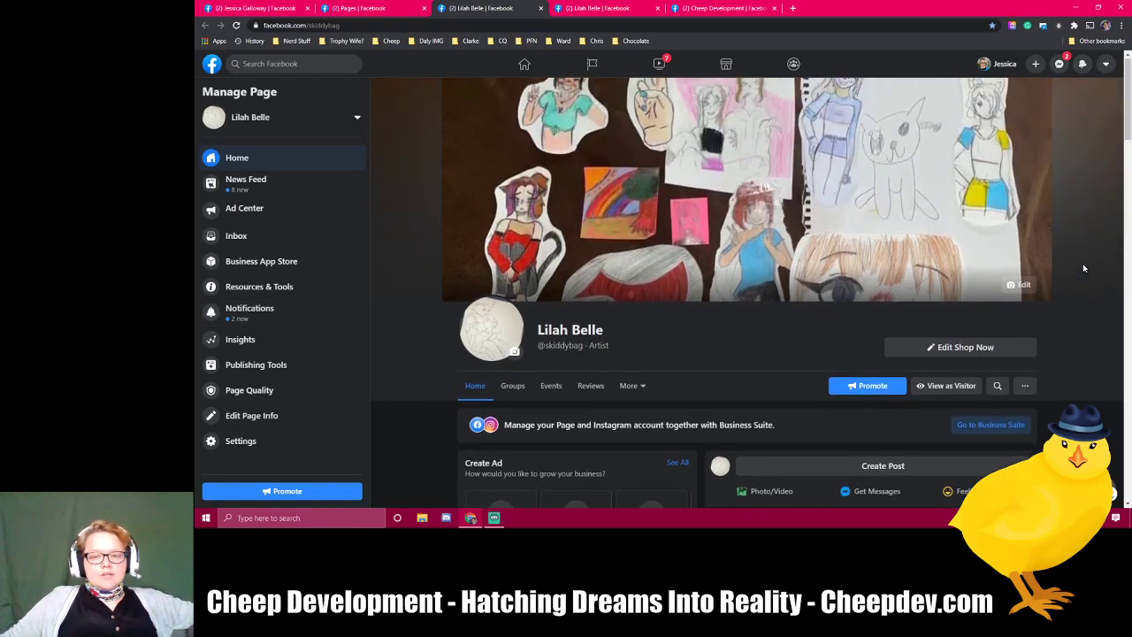
scroll(773, 169, "down", 3)
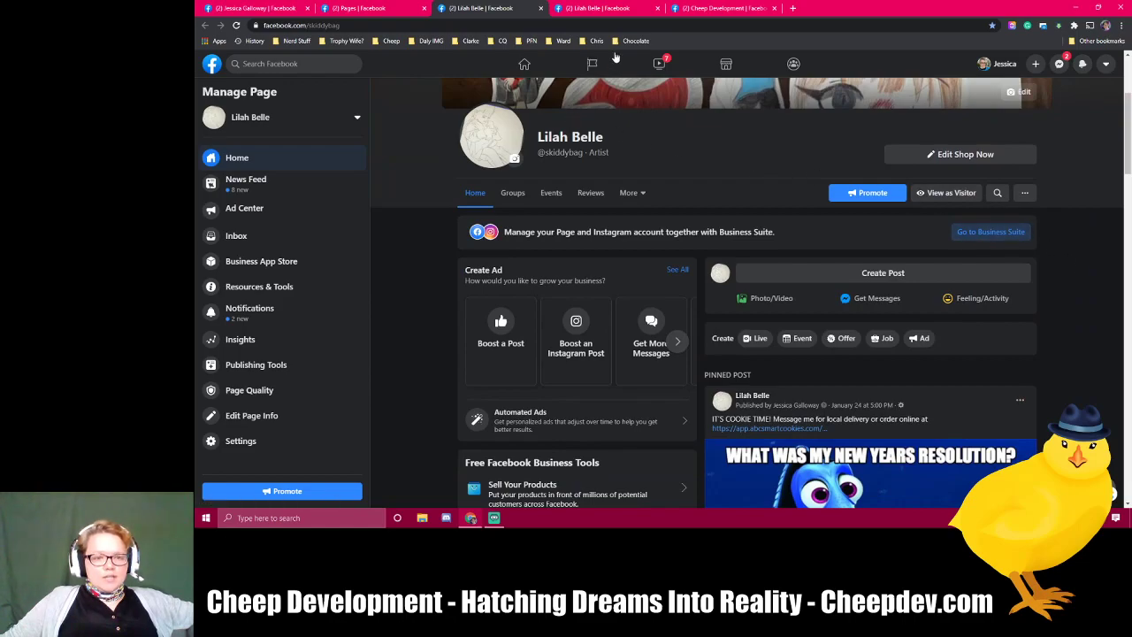
Start a new event from the artist Page's events section, making it an online event with free admission.
left_click(552, 193)
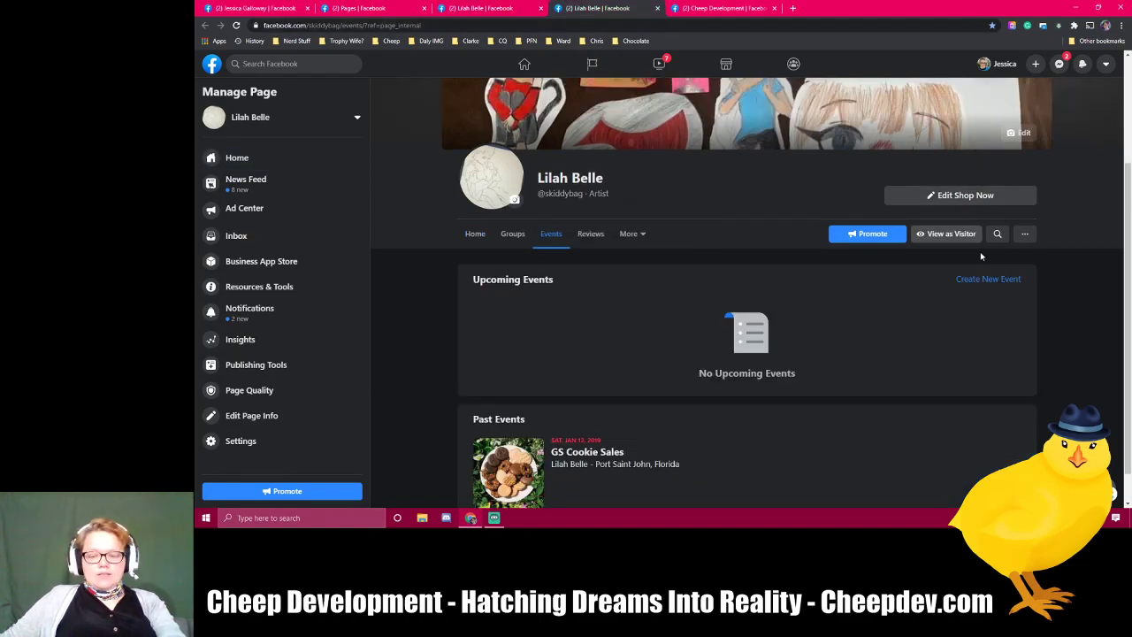
scroll(743, 298, "down", 1)
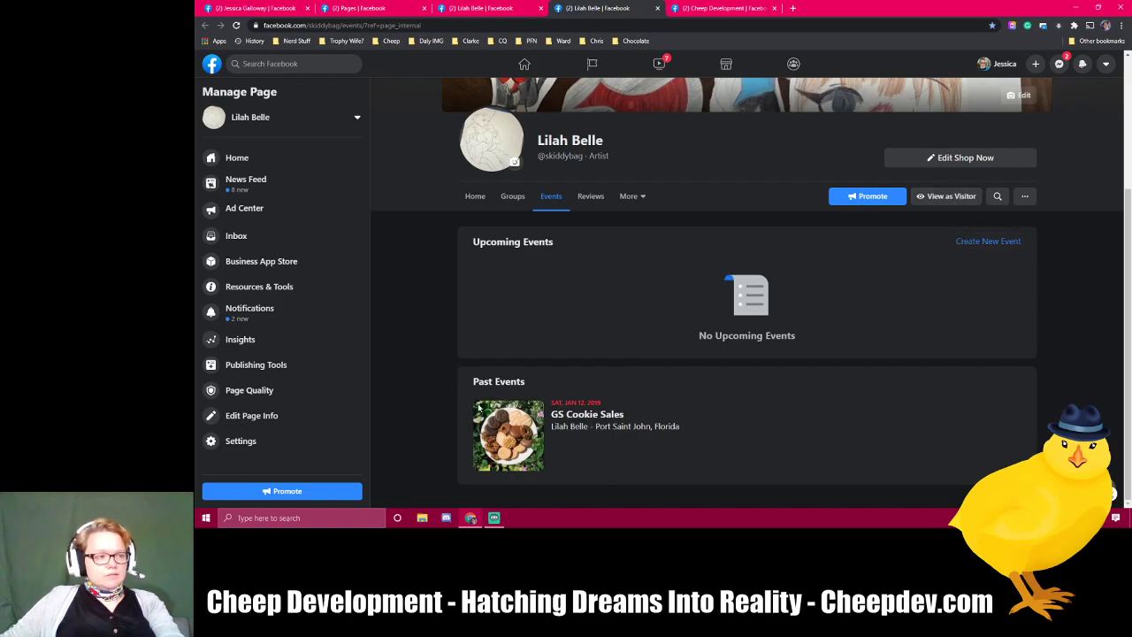
scroll(958, 326, "up", 2)
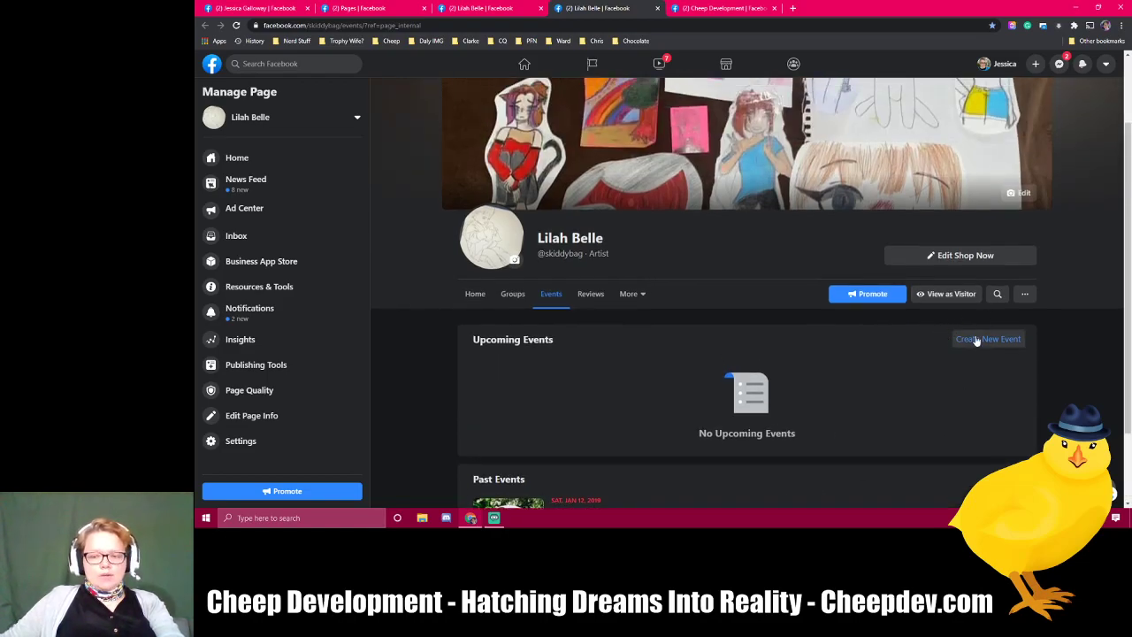
left_click(970, 341)
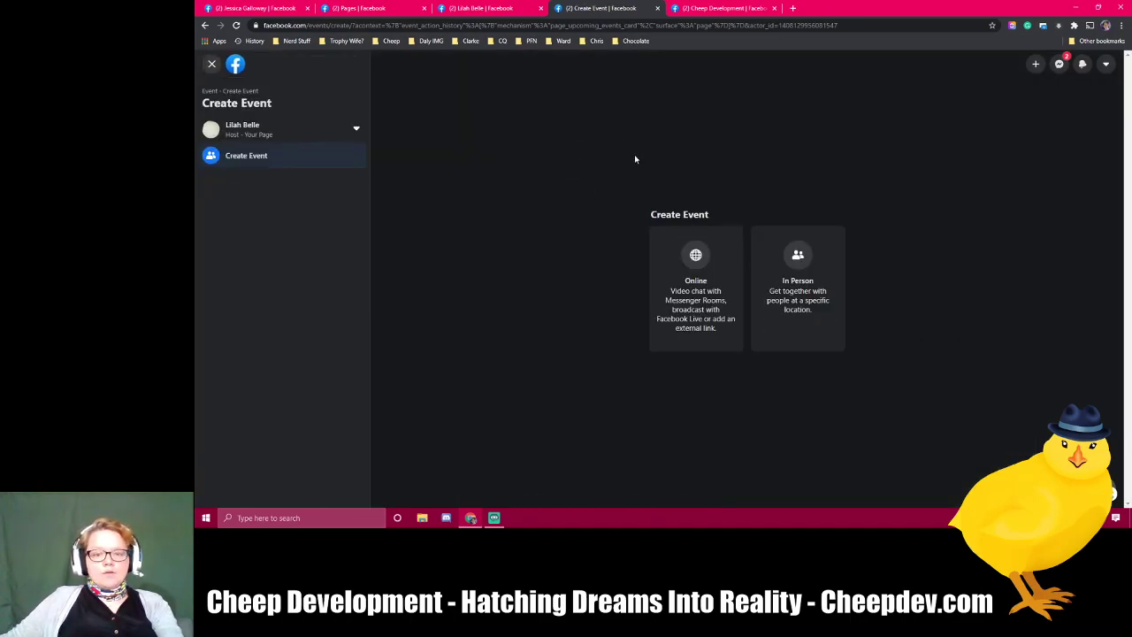
left_click(692, 266)
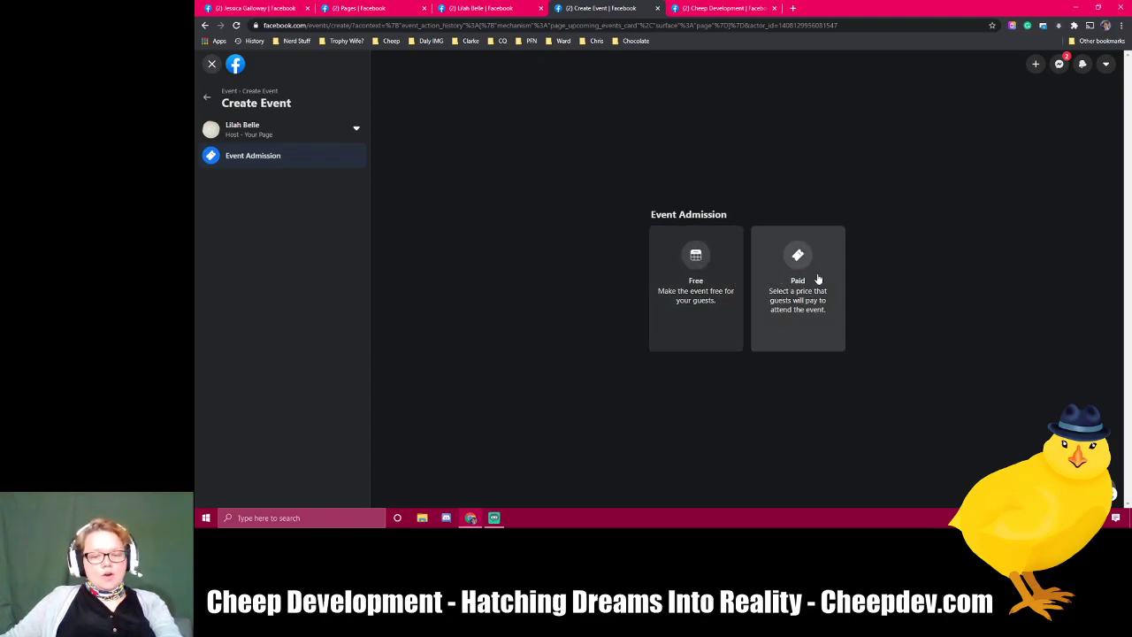
left_click(695, 265)
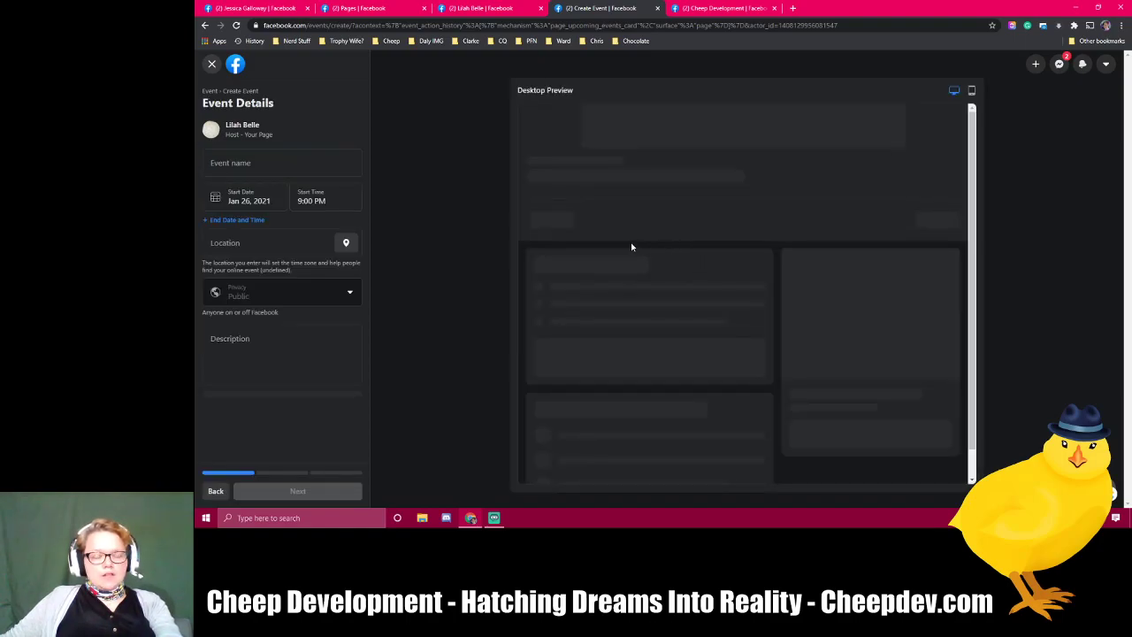
Name the event "Cookie Sales 2021".
left_click(245, 168)
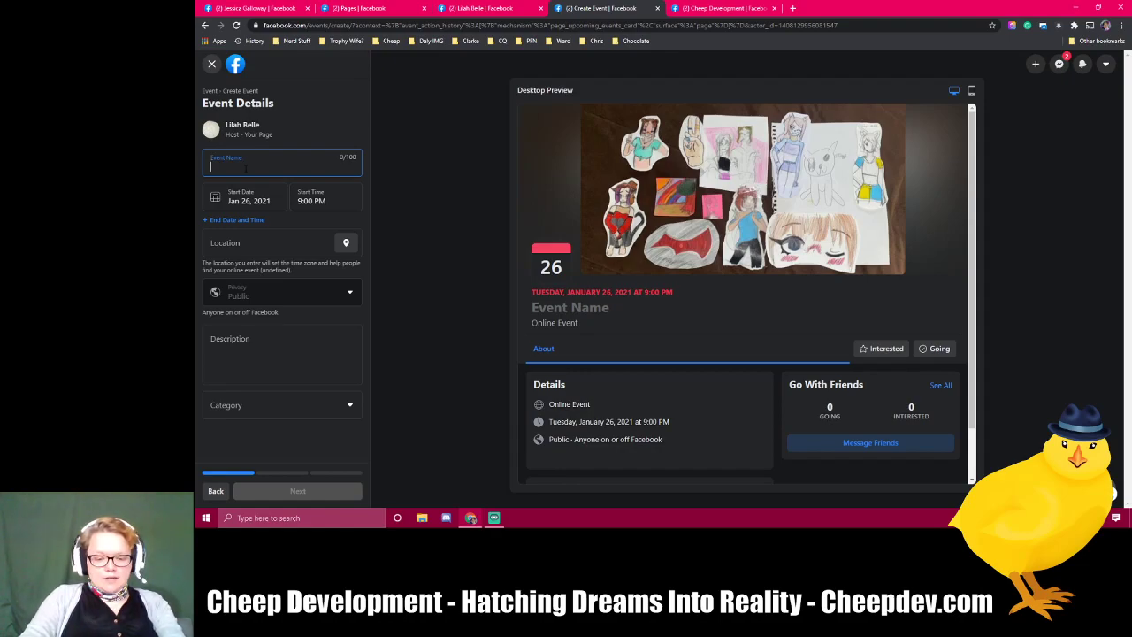
type("Cookie ")
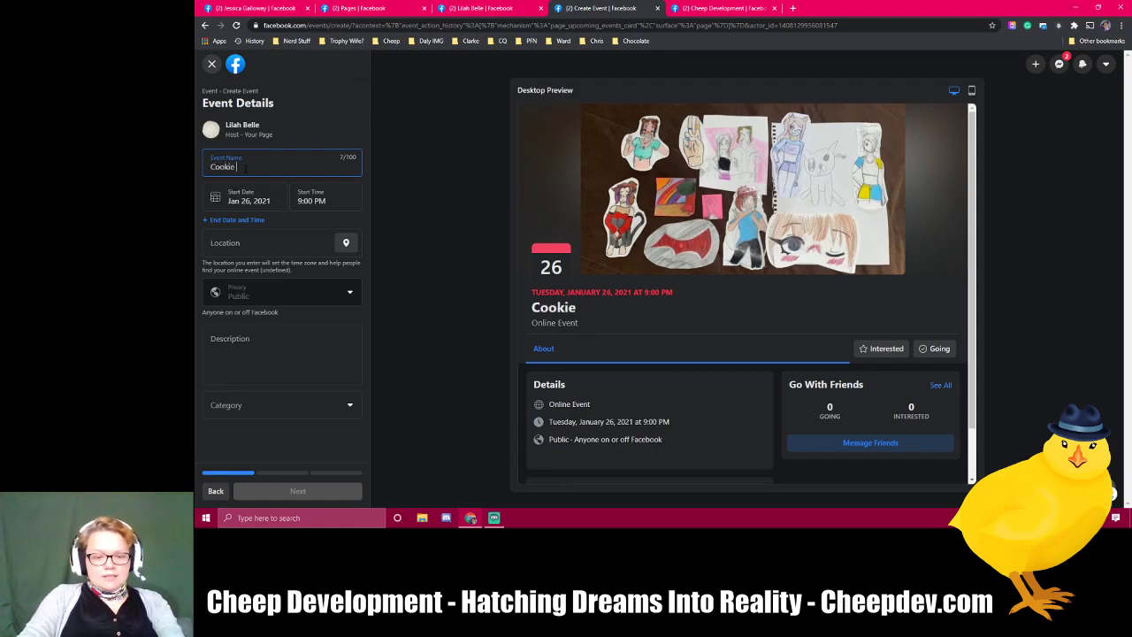
type("Sales 2")
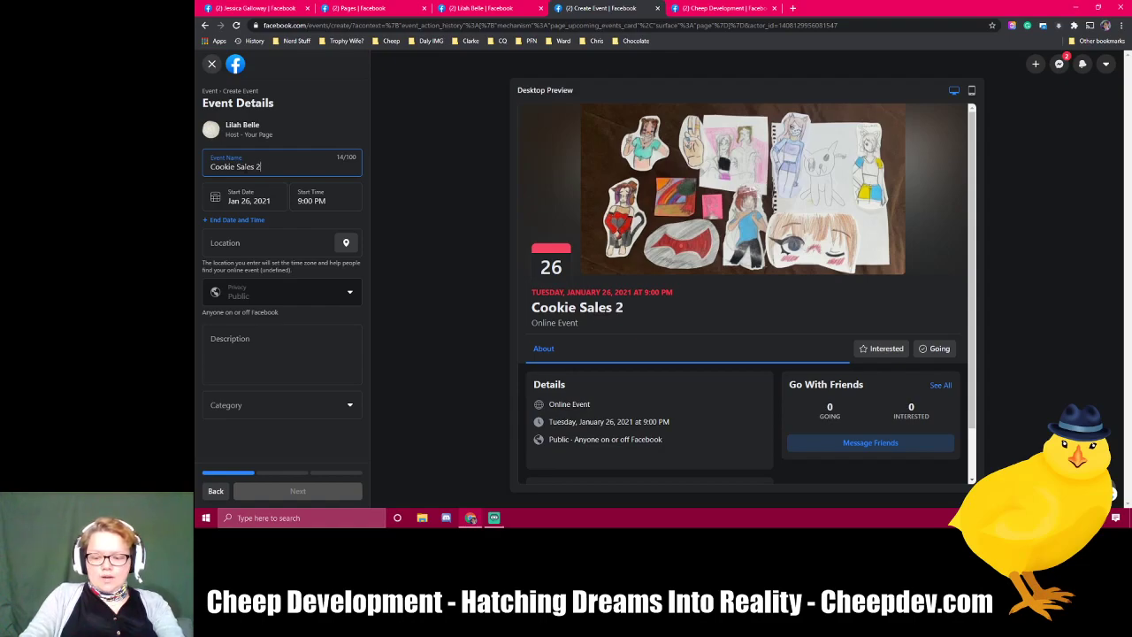
type("021")
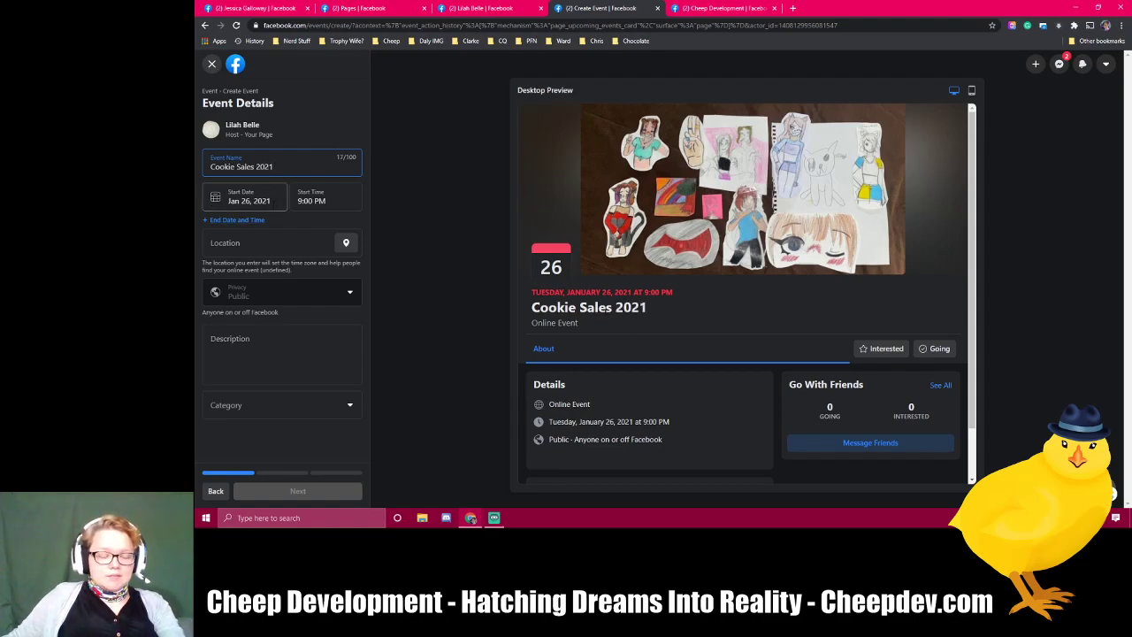
Set the event's start date to Jan 26, 2021, and add an end date of Feb 9, 2021.
left_click(248, 198)
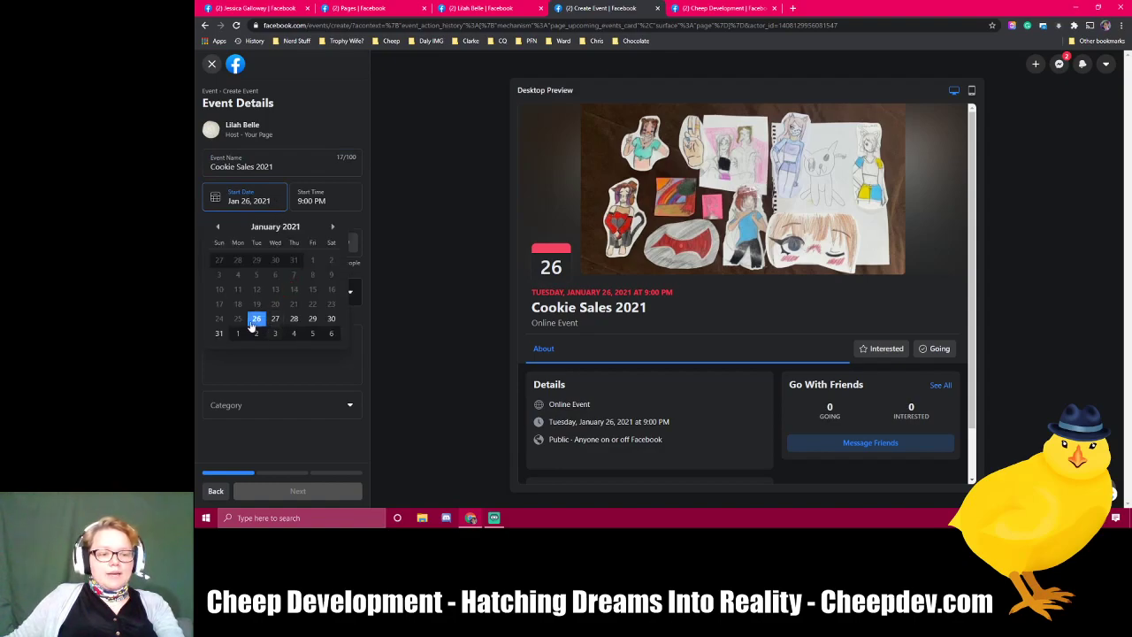
left_click(255, 320)
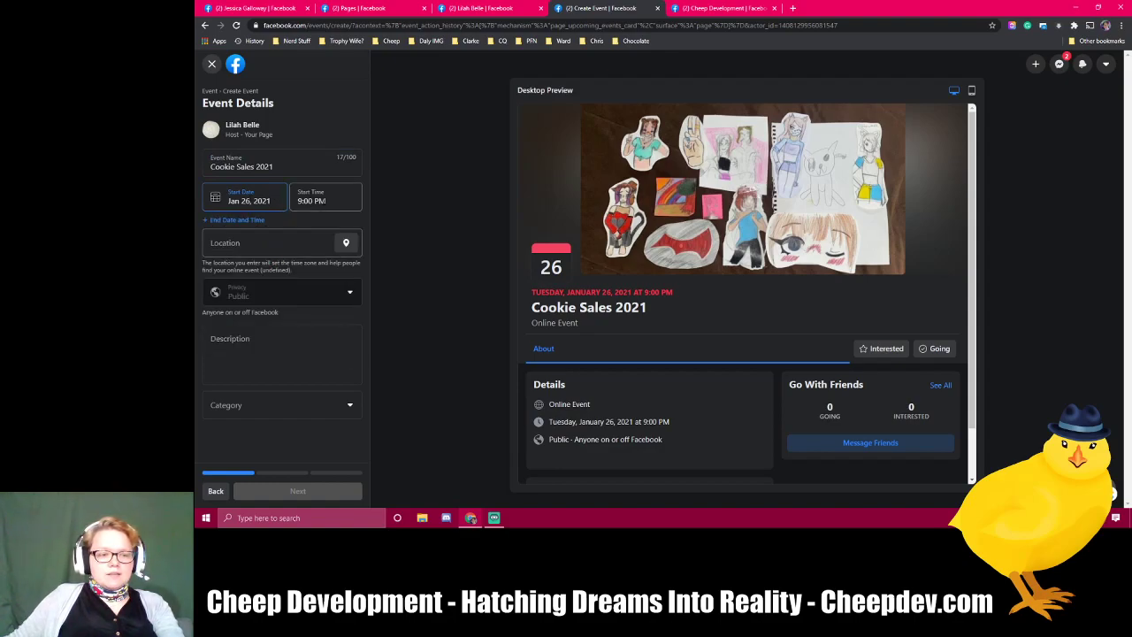
left_click(235, 220)
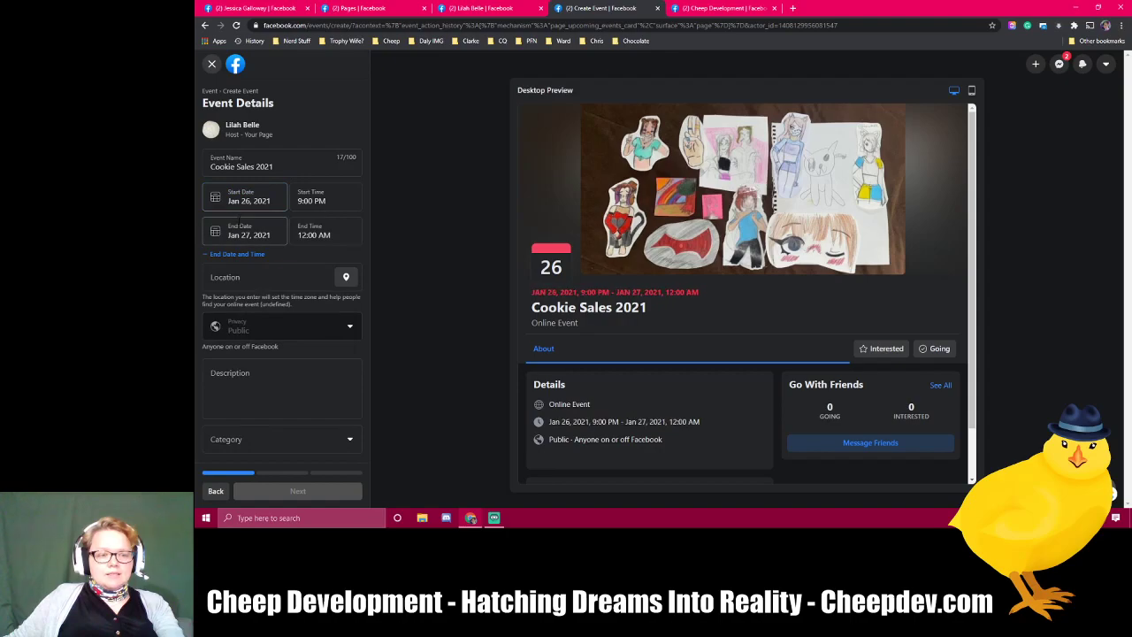
left_click(240, 225)
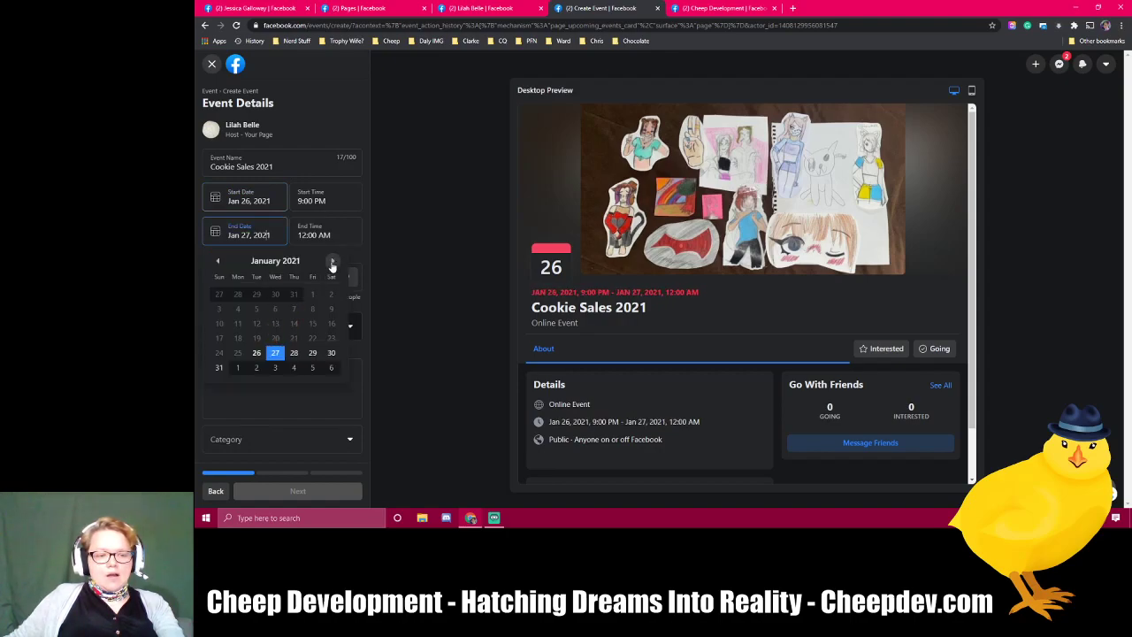
left_click(333, 263)
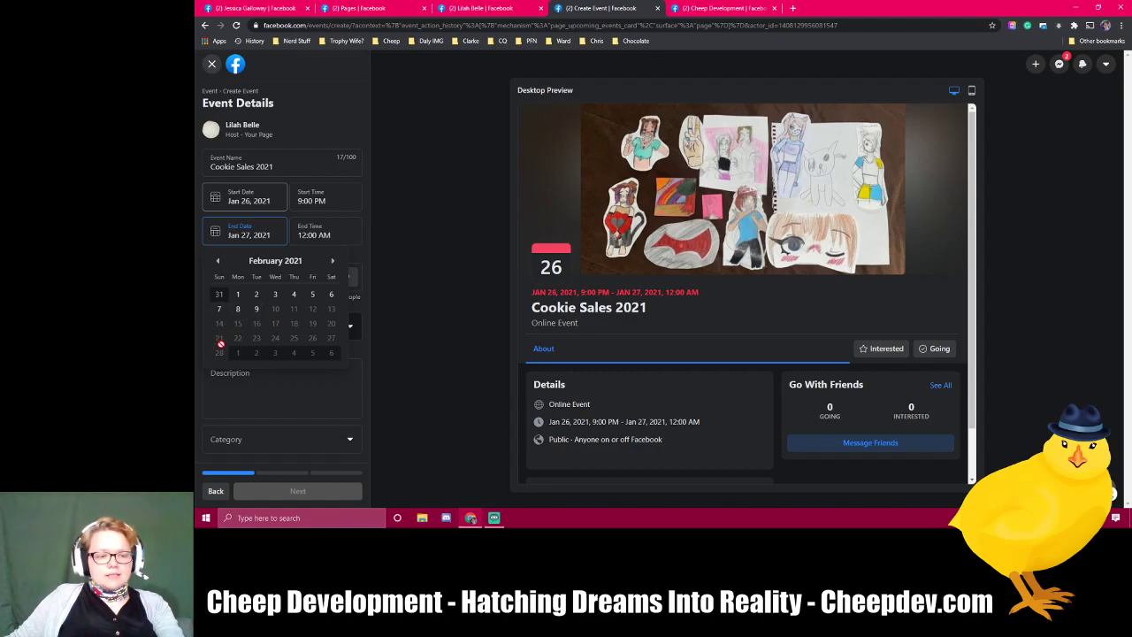
left_click(257, 309)
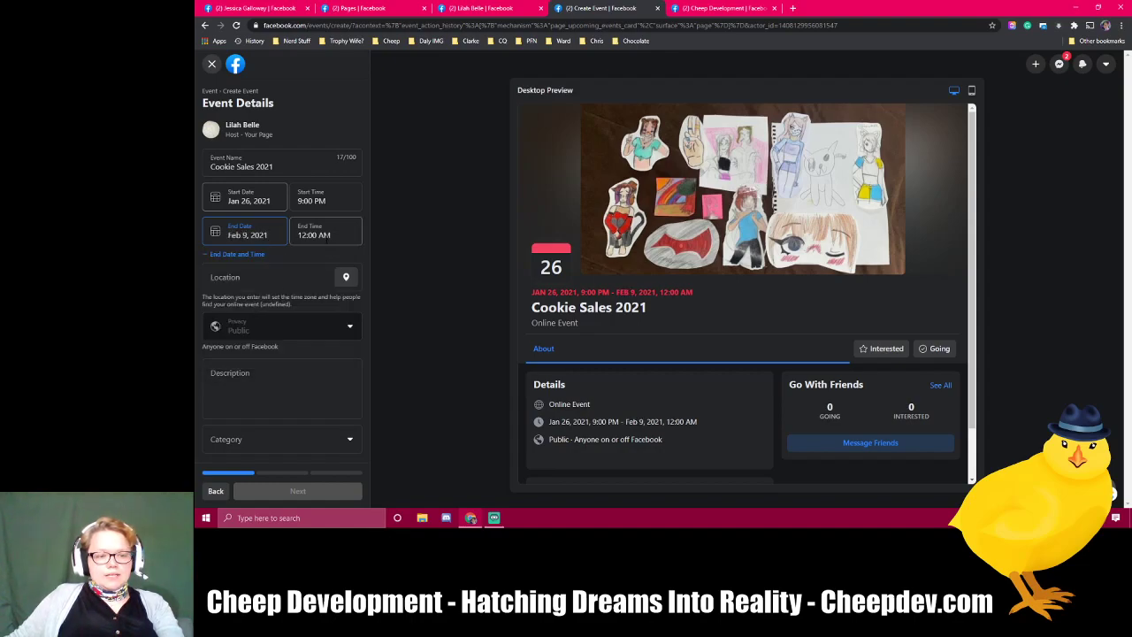
Set the event location to the suggested place "Titusville, Florida,USA".
left_click(303, 278)
type("titusville")
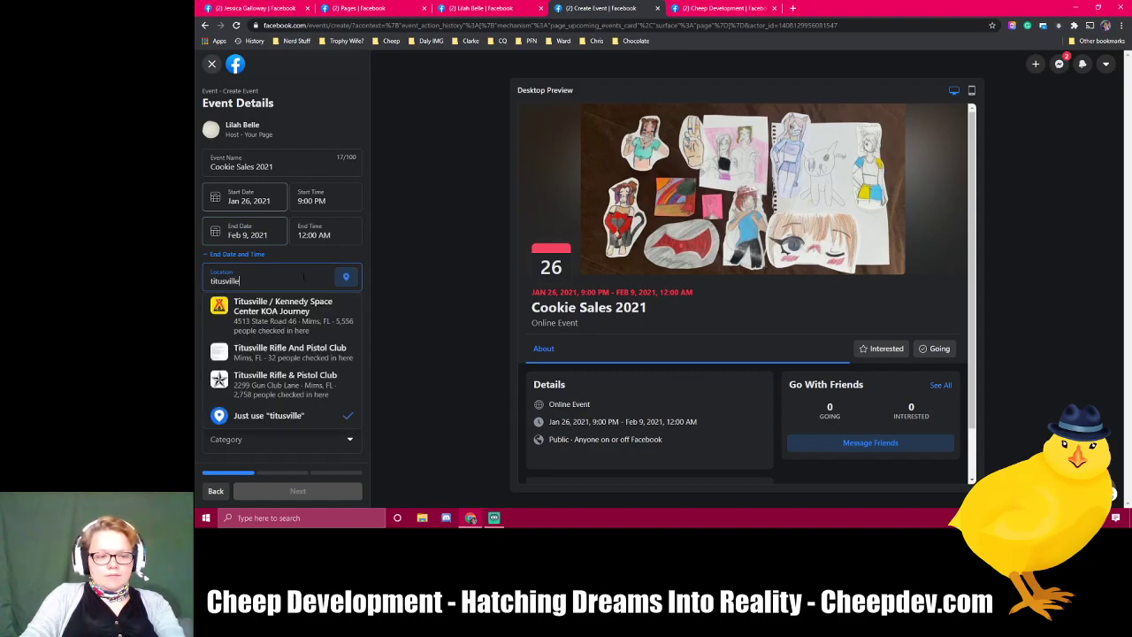
type(", florida")
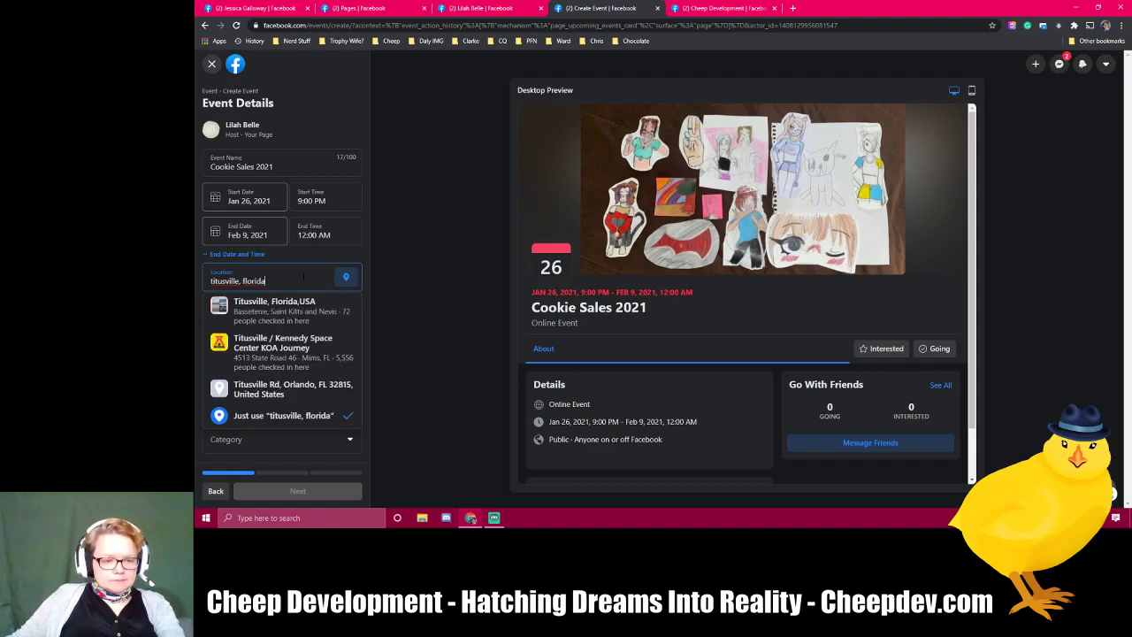
left_click(284, 311)
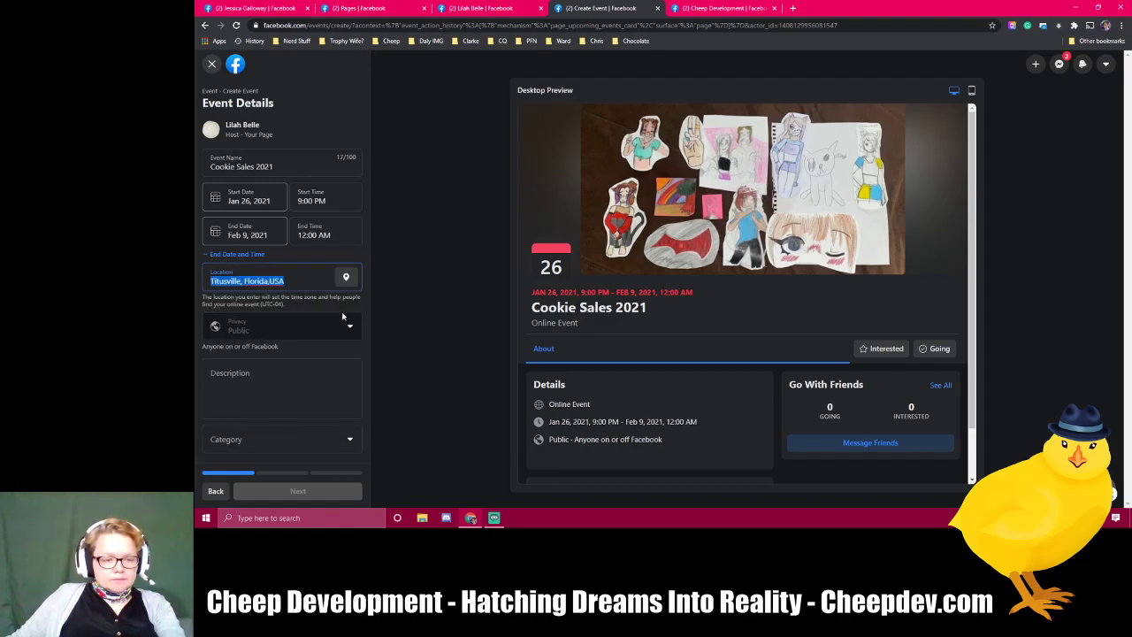
Enter the event description "Buy Cookies!" and set the category to Causes.
left_click(261, 373)
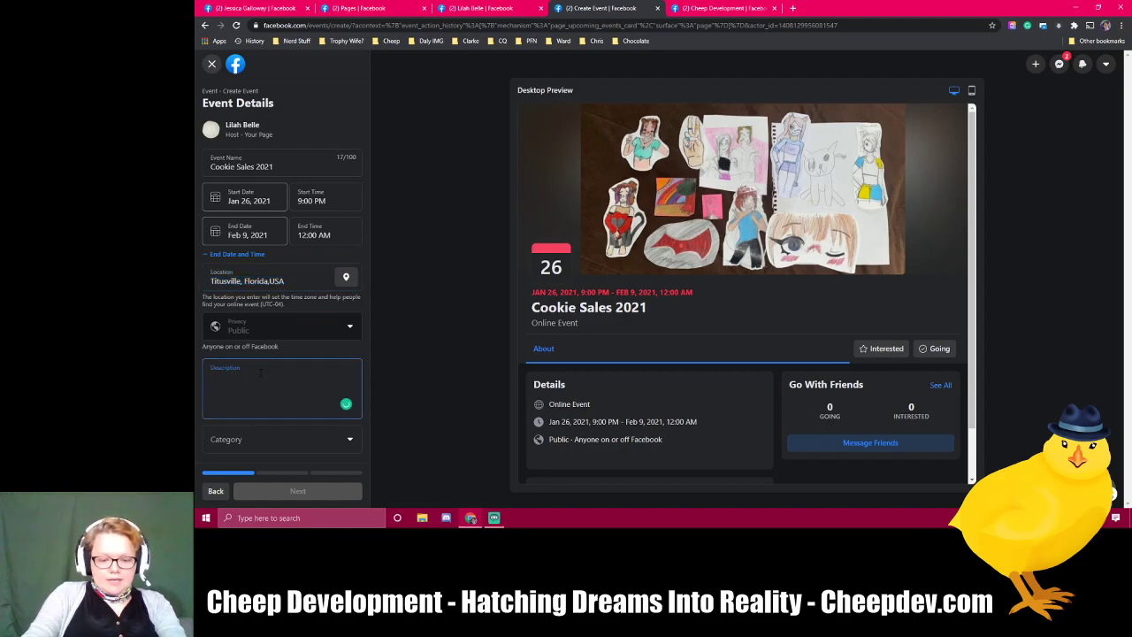
type("Buy C")
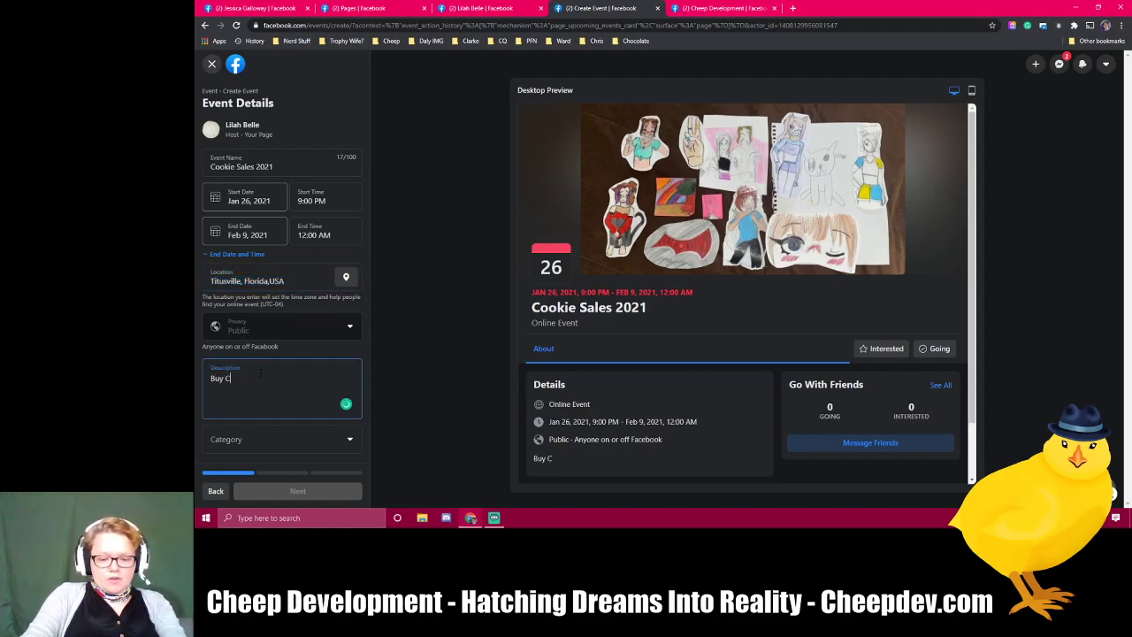
type("ookies!")
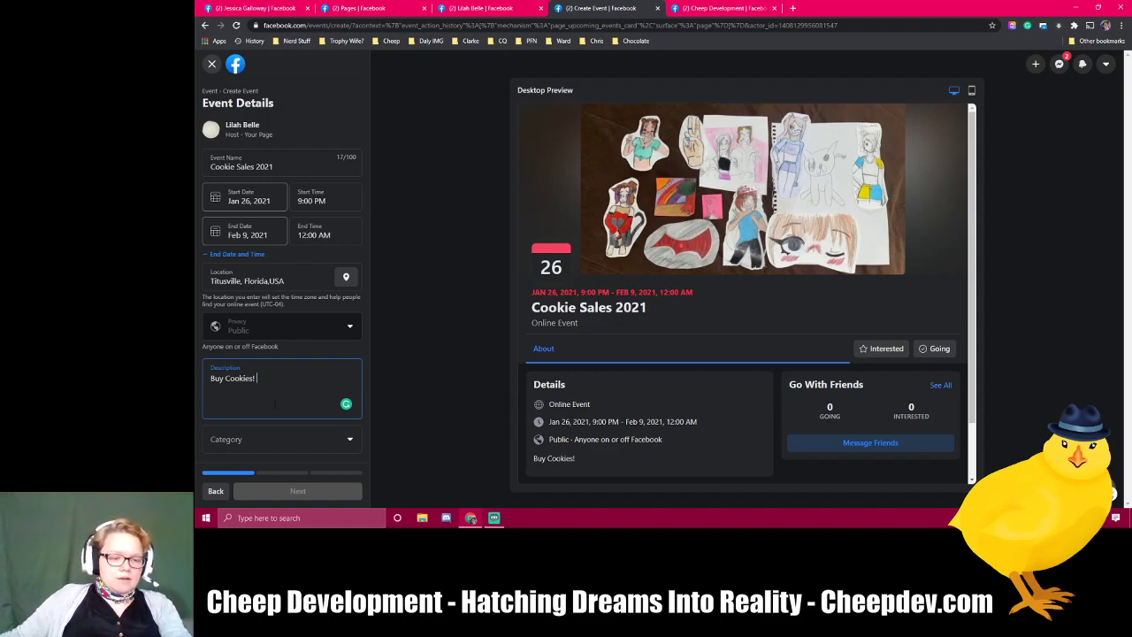
left_click(283, 447)
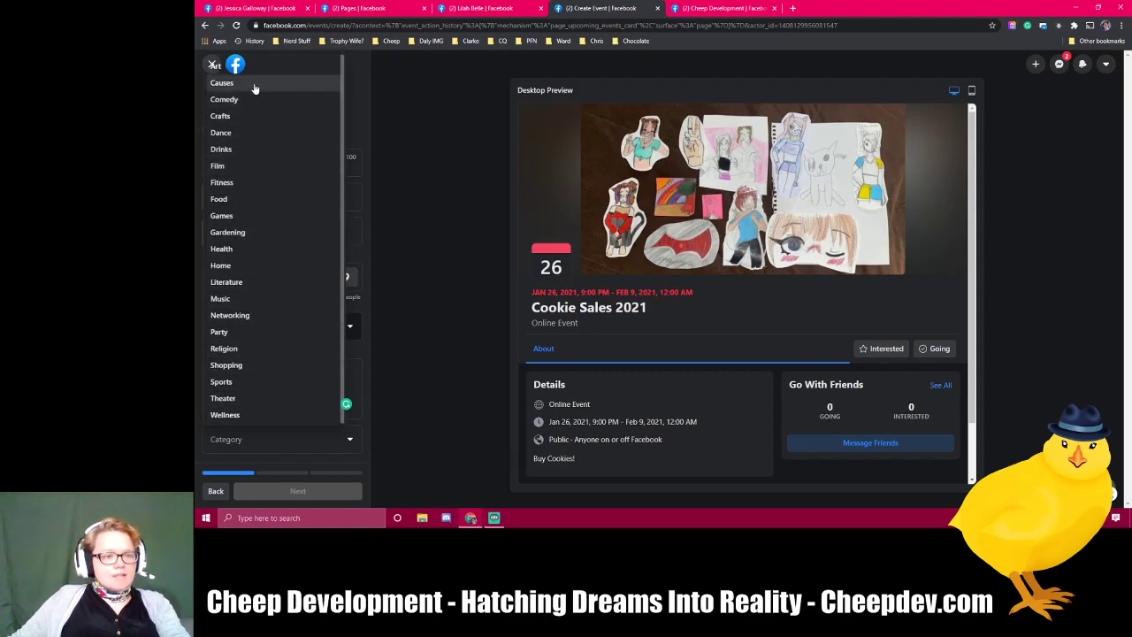
left_click(254, 84)
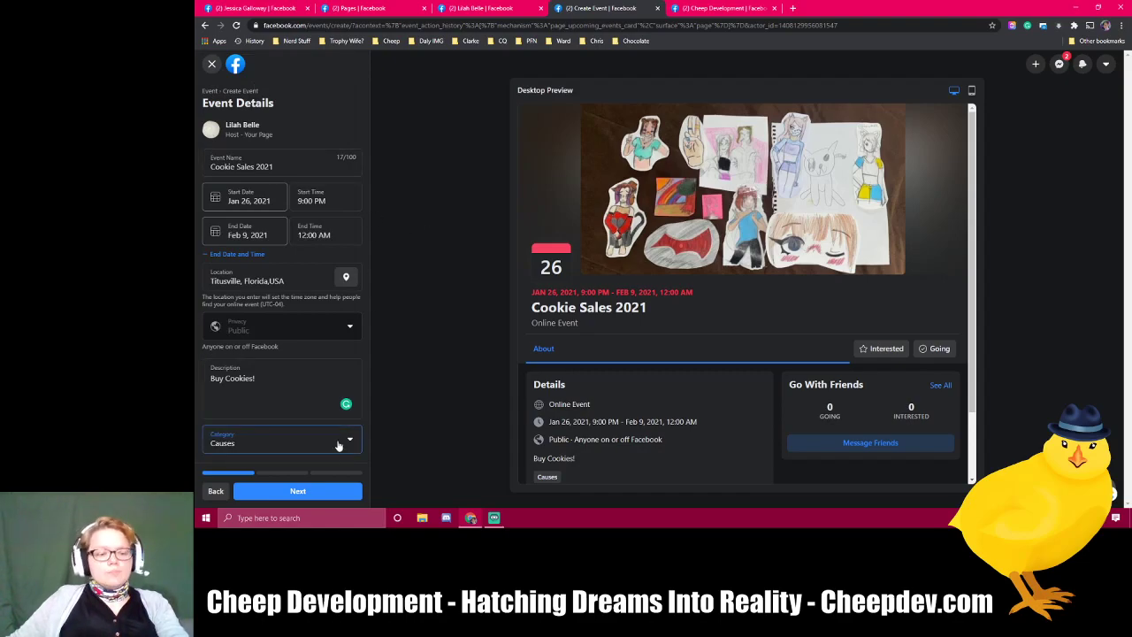
Continue to the online location options, choose Other as the way to join, and proceed to the additional details.
left_click(298, 491)
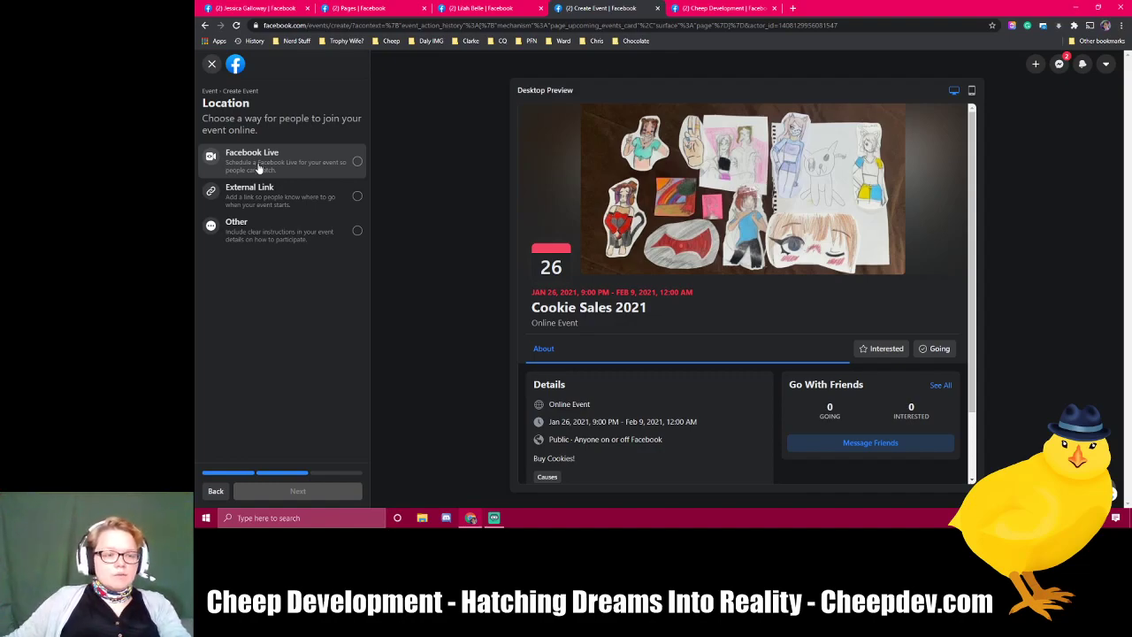
left_click(239, 240)
left_click(297, 491)
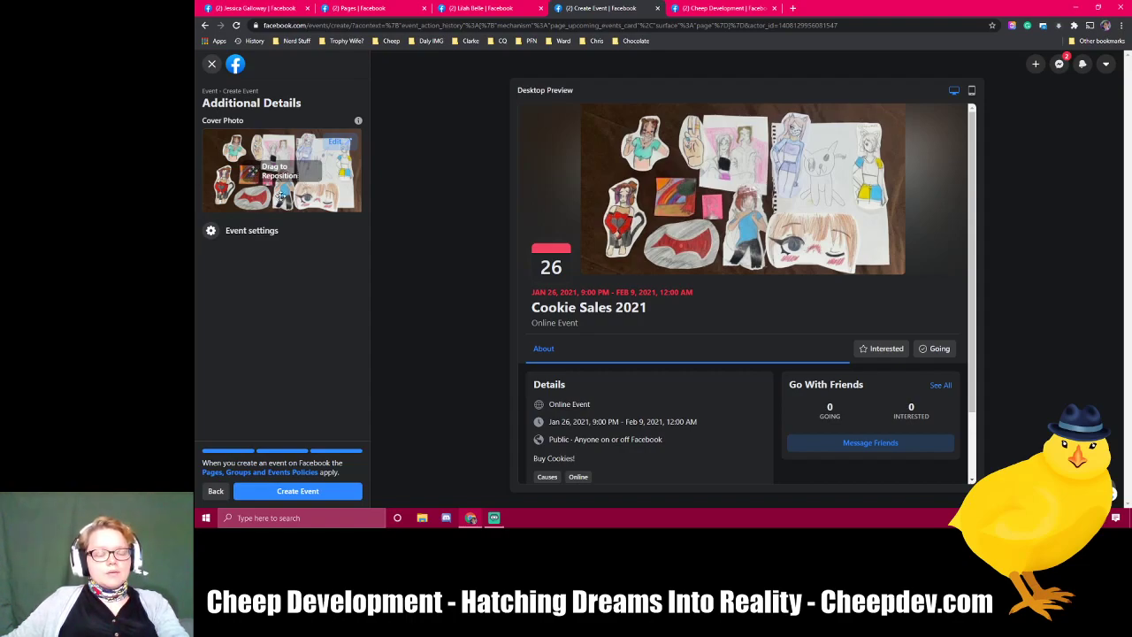
Replace the event's cover photo with cookie-meme.jpg from Downloads and reposition it to show the full top caption.
left_click(336, 143)
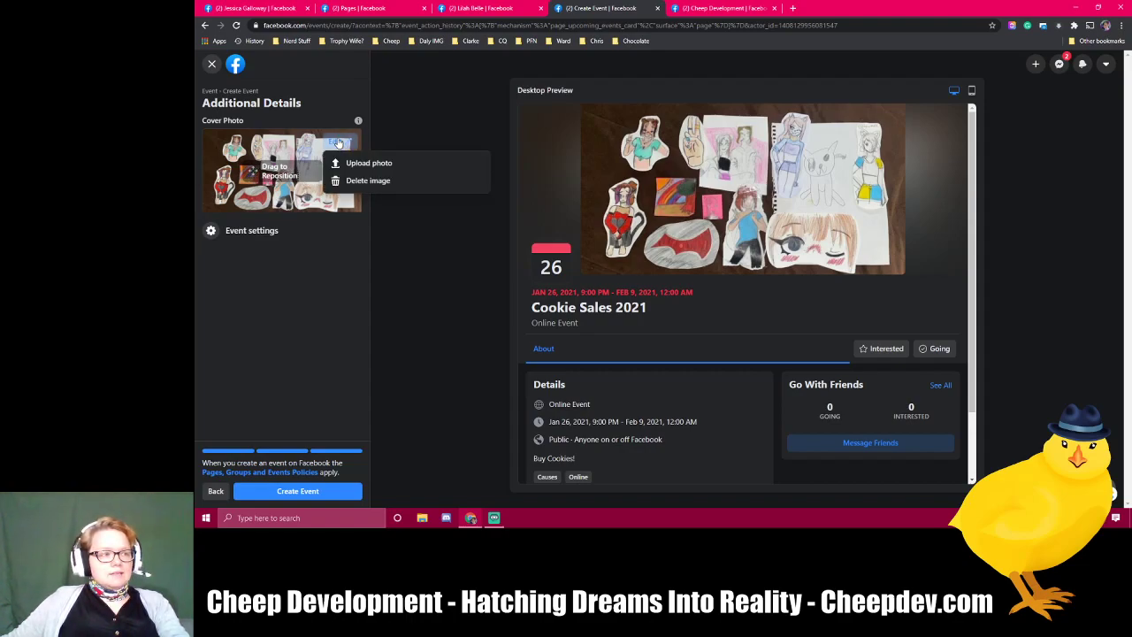
left_click(354, 163)
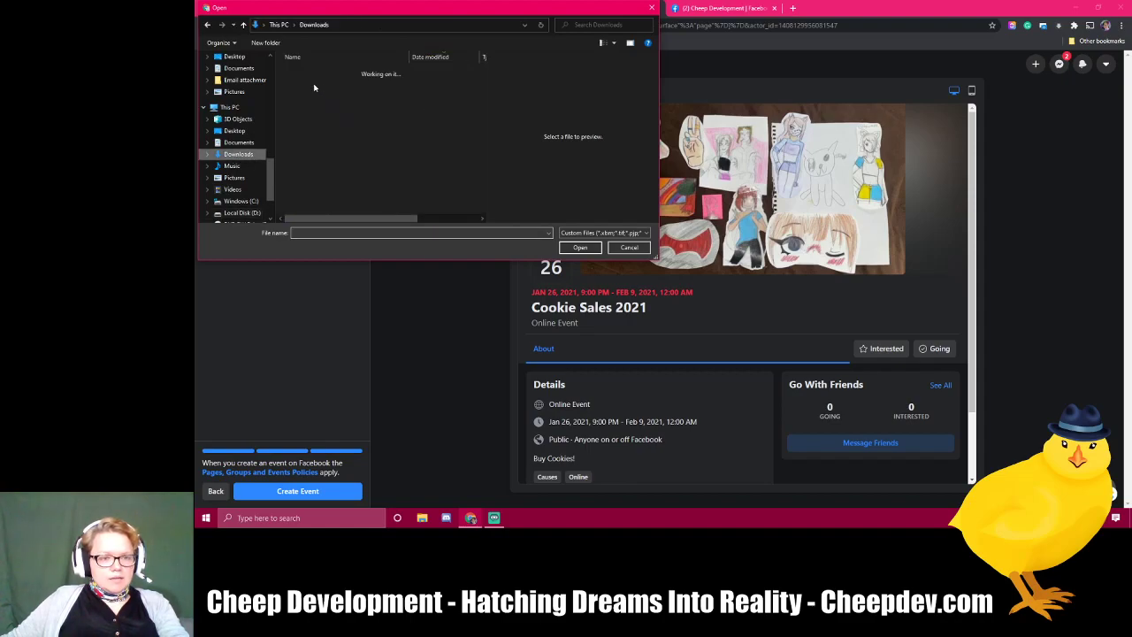
left_click(314, 85)
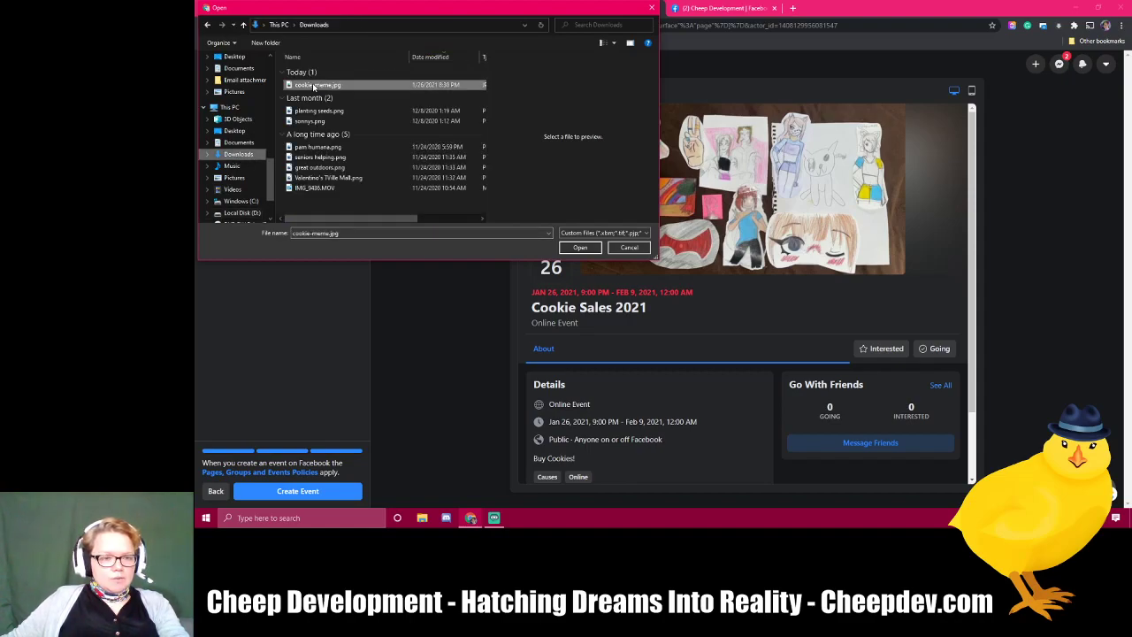
left_click(582, 248)
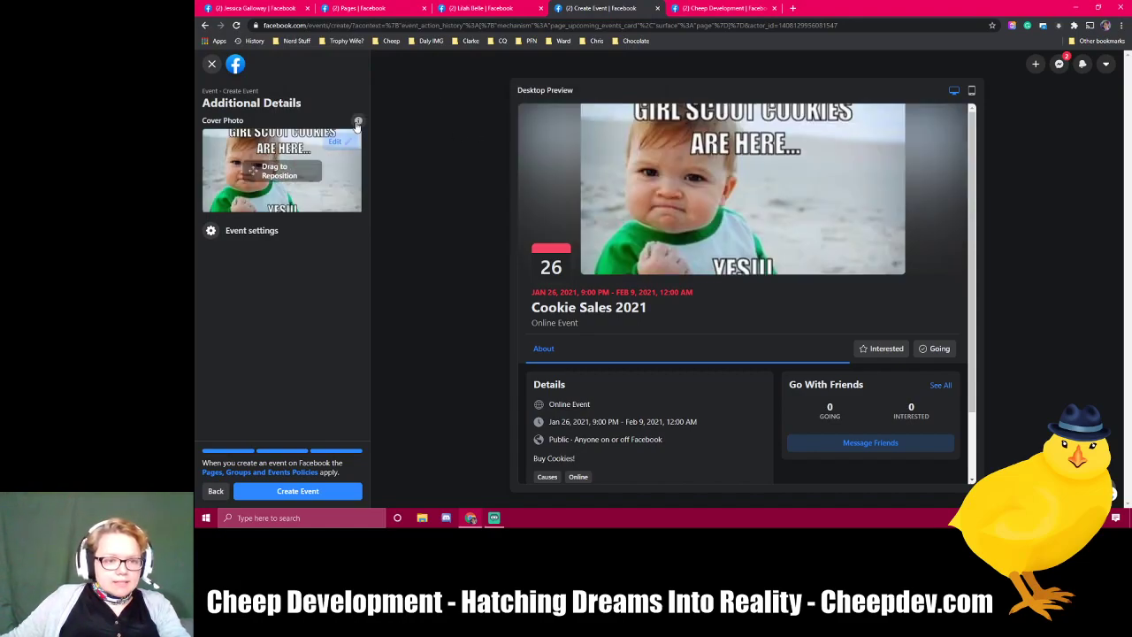
mouse_move(357, 124)
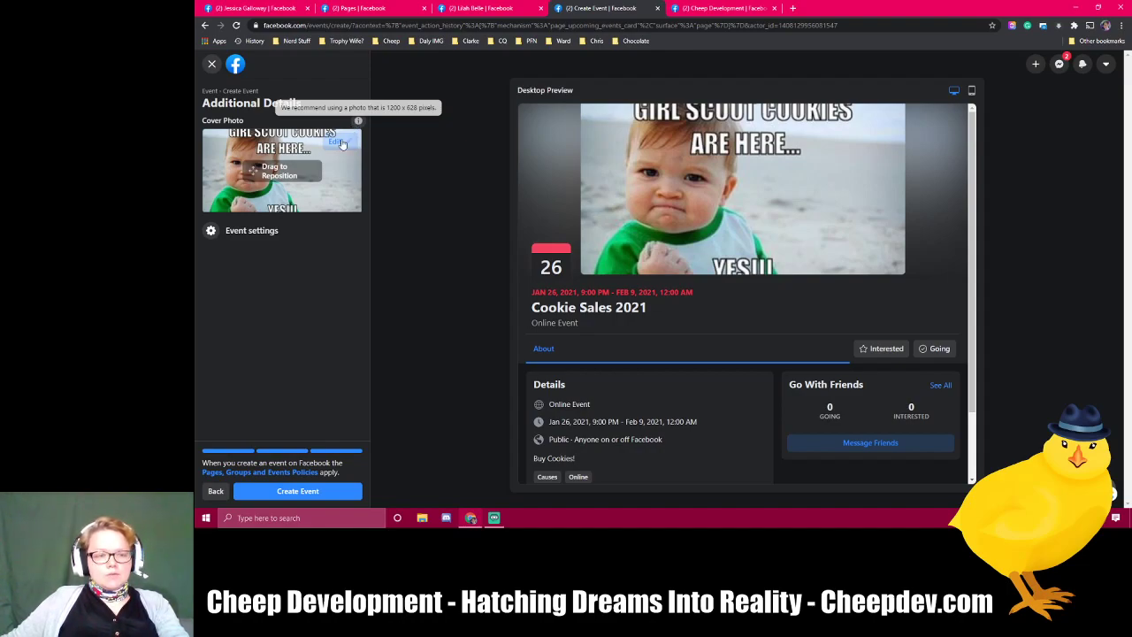
mouse_move(309, 183)
left_mouse_down()
mouse_move(305, 175)
mouse_move(303, 193)
left_mouse_up()
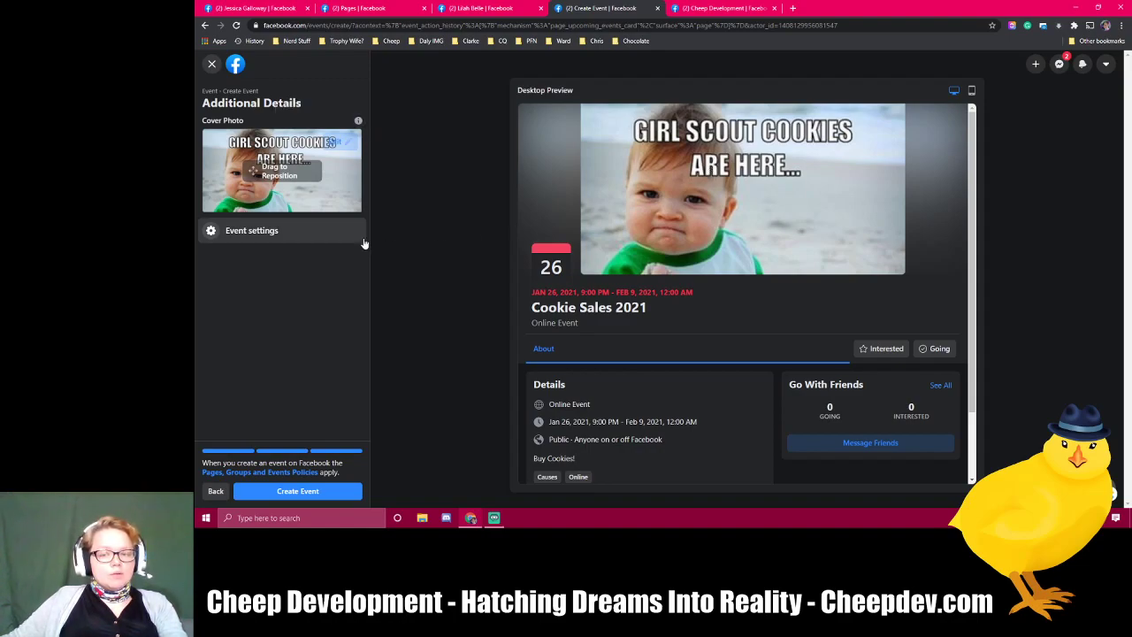
Open the event settings and add the Cheep Development Page as a co-host.
left_click(249, 231)
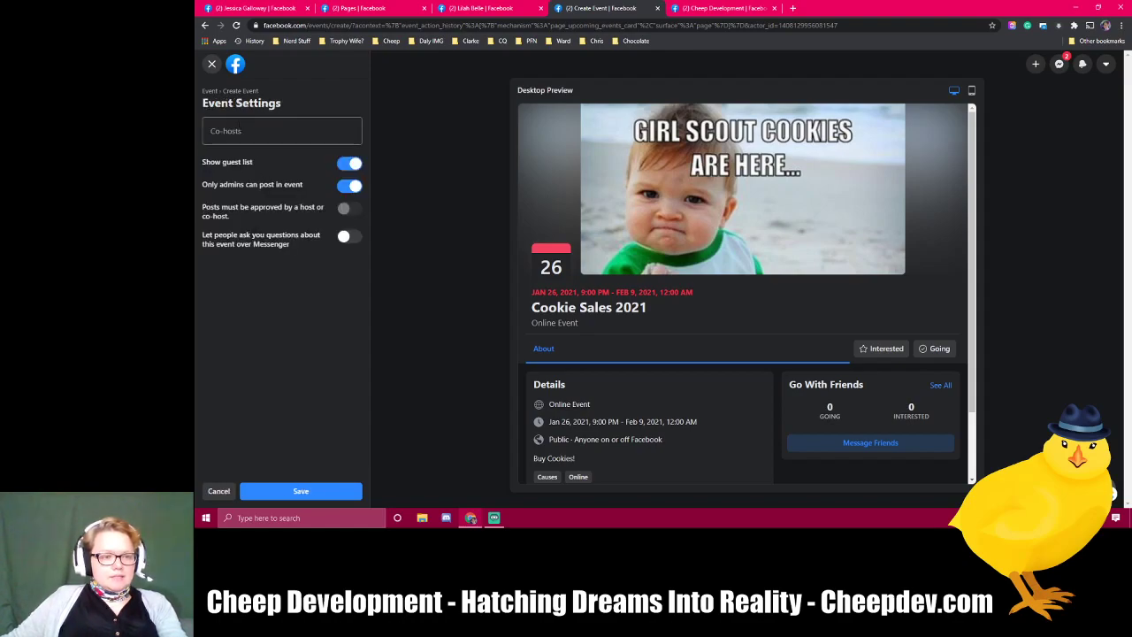
left_click(265, 130)
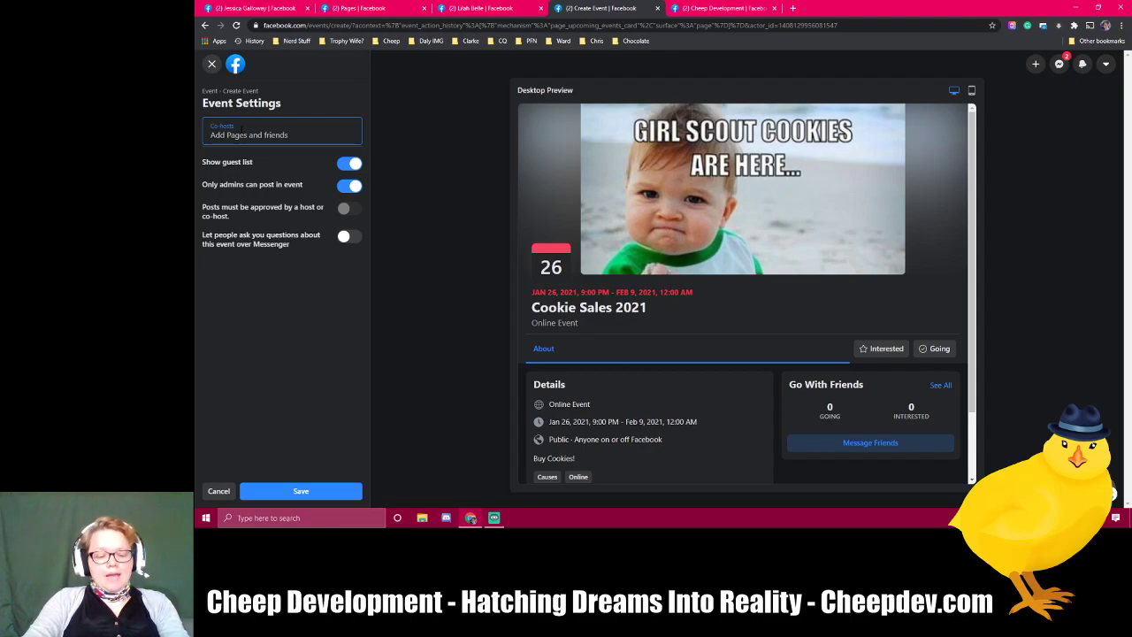
key("XF86AudioLowerVolume")
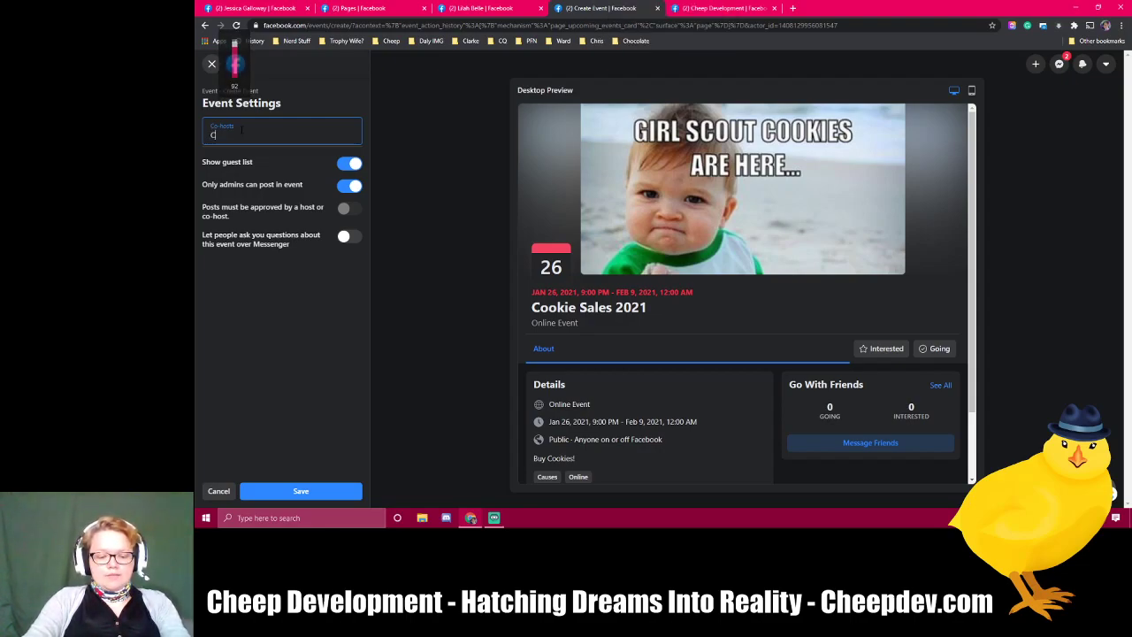
type("Cheep de")
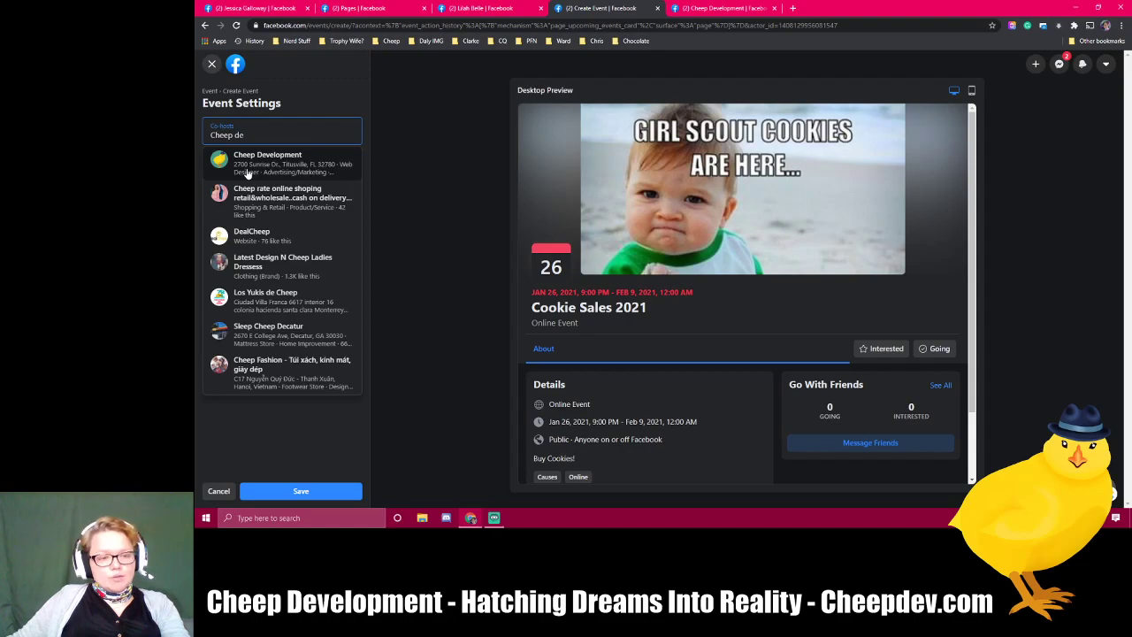
left_click(248, 172)
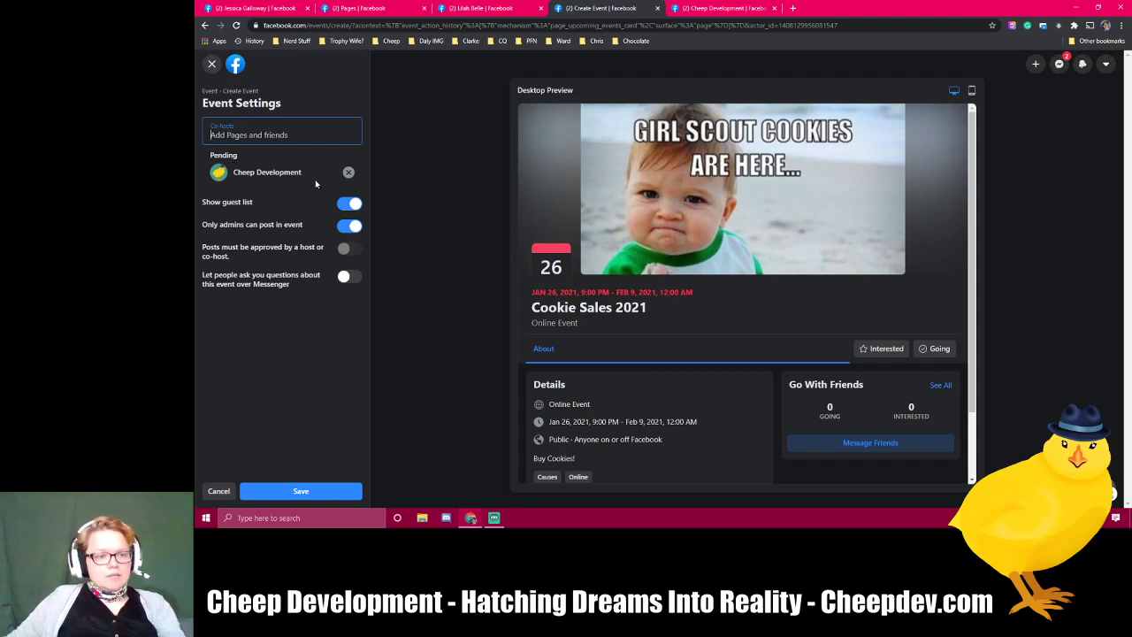
Allow non-admins to post in the event, let people ask questions over Messenger, and save the event settings.
left_click(345, 228)
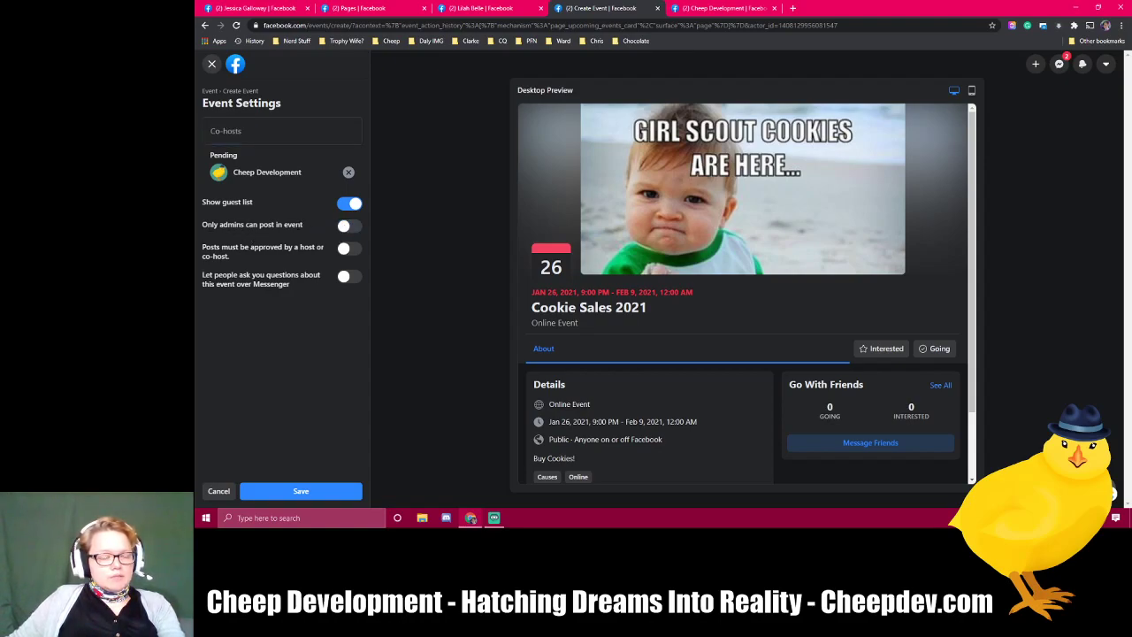
left_click(345, 278)
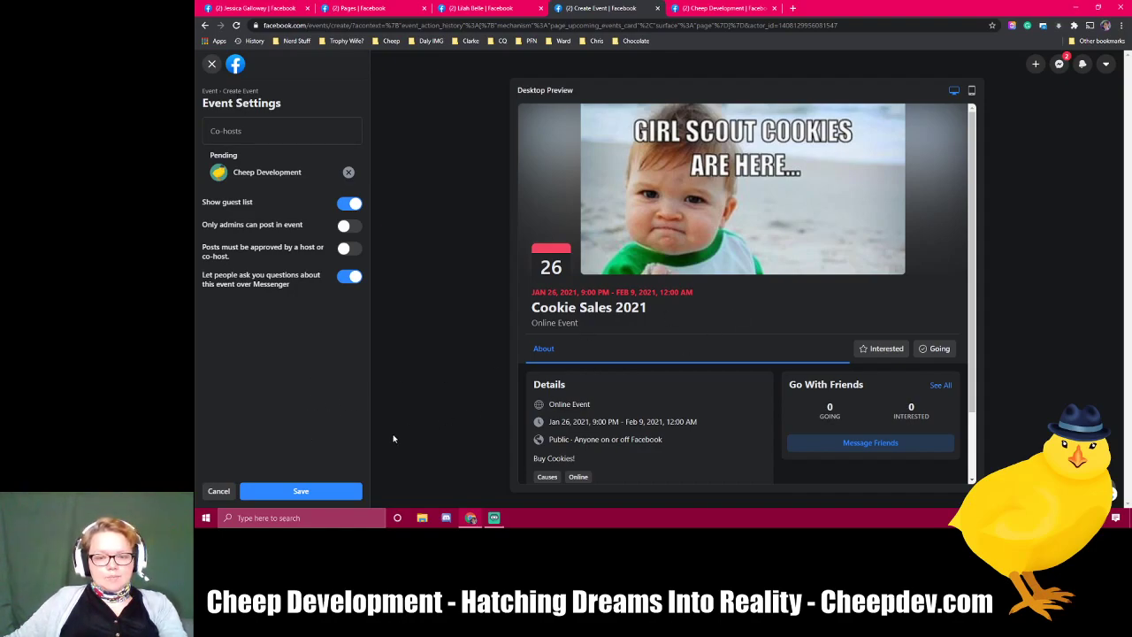
left_click(301, 492)
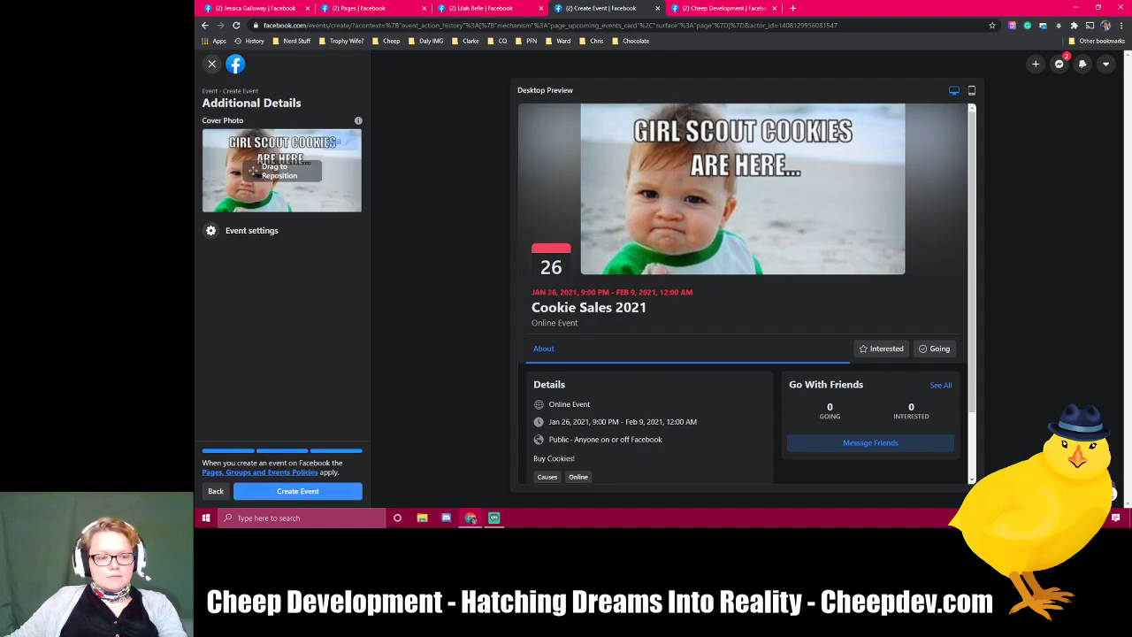
Try to create the event and dismiss the error dialogs.
left_click(294, 488)
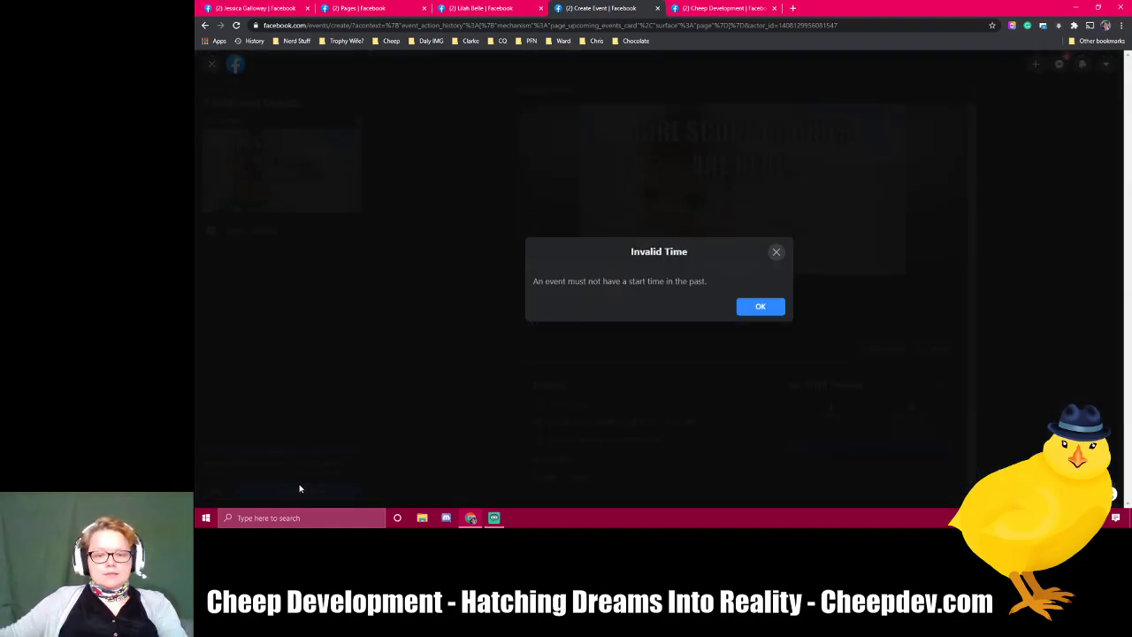
left_click(758, 307)
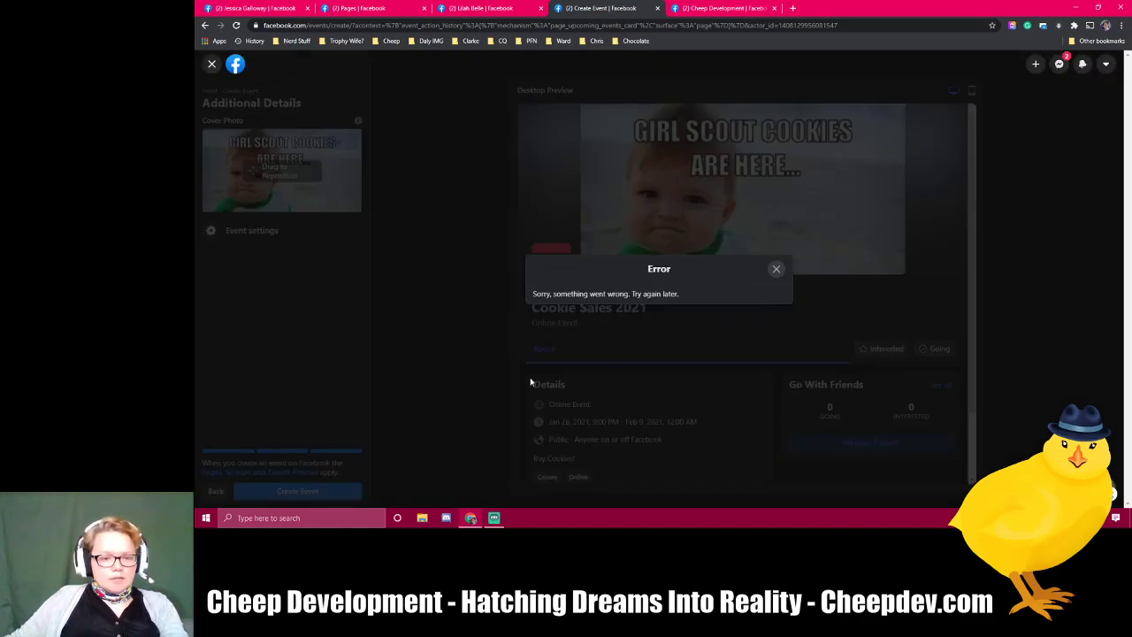
left_click(775, 268)
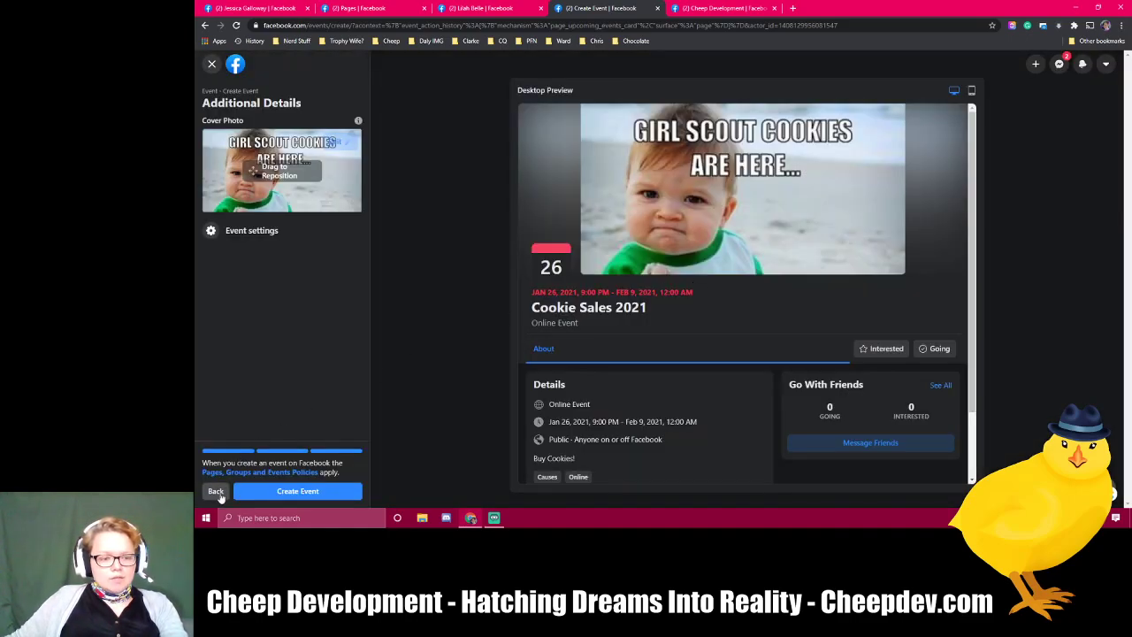
Return to the event details and set the start to Jan 27, 2021 at 12:15 AM.
left_click(217, 492)
left_click(216, 492)
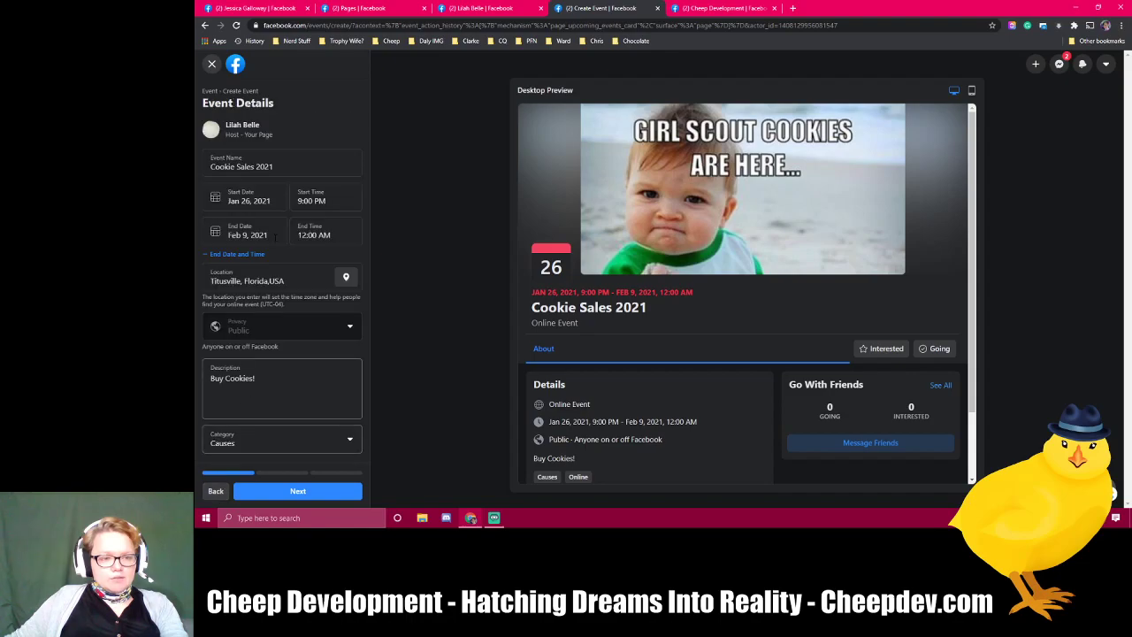
left_click(263, 197)
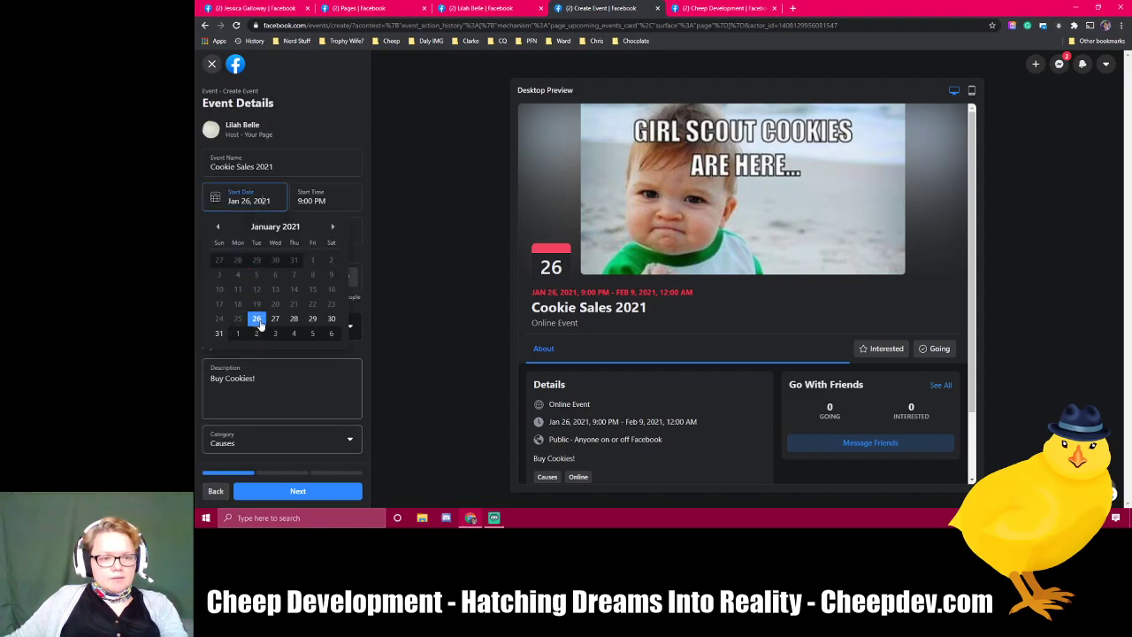
left_click(275, 318)
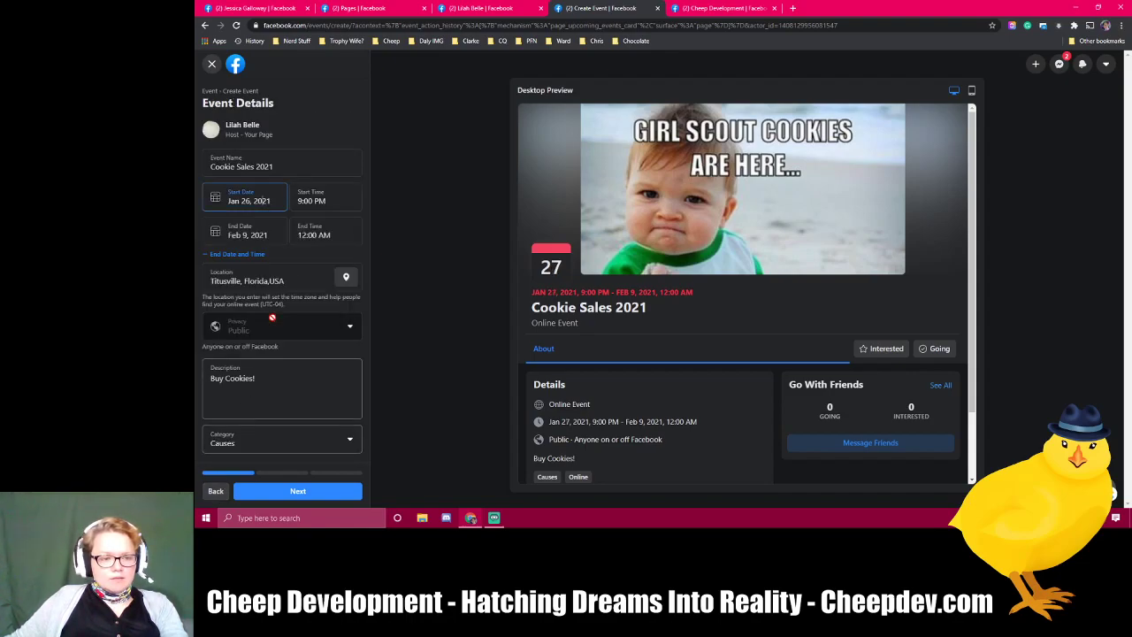
left_click(322, 199)
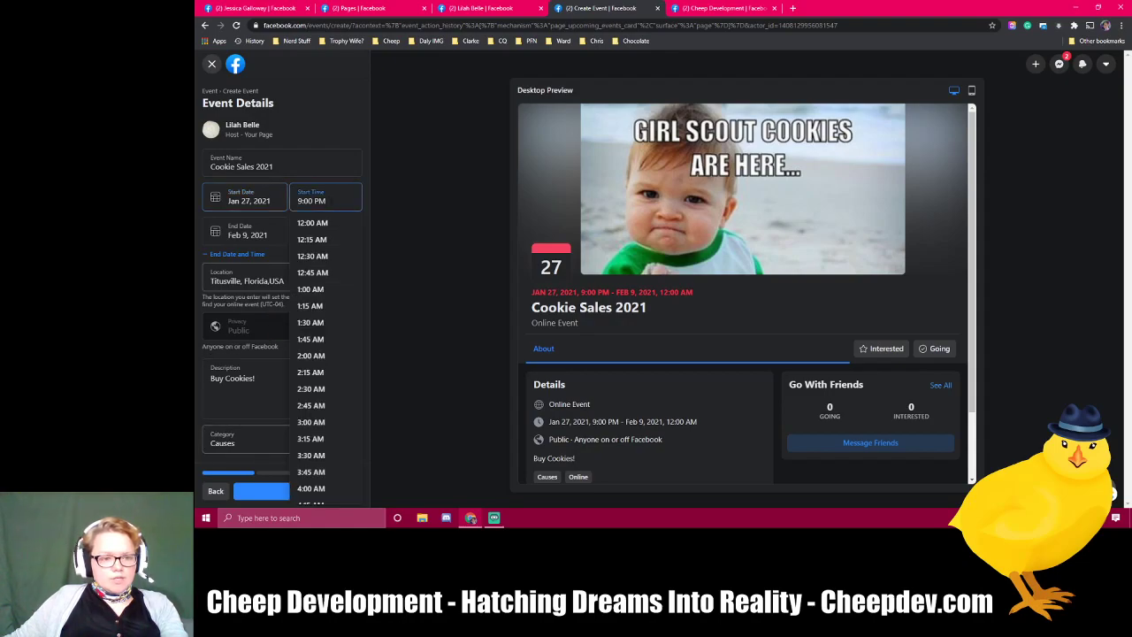
left_click(311, 243)
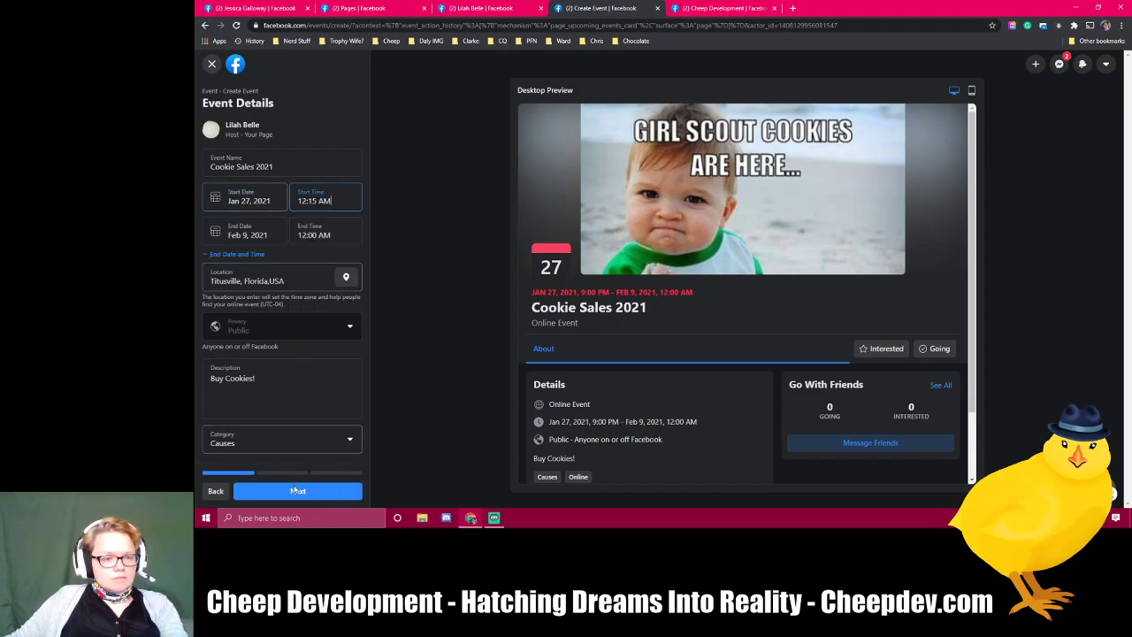
Proceed through the location and additional details, create the event, and dismiss the offer to boost it.
left_click(299, 492)
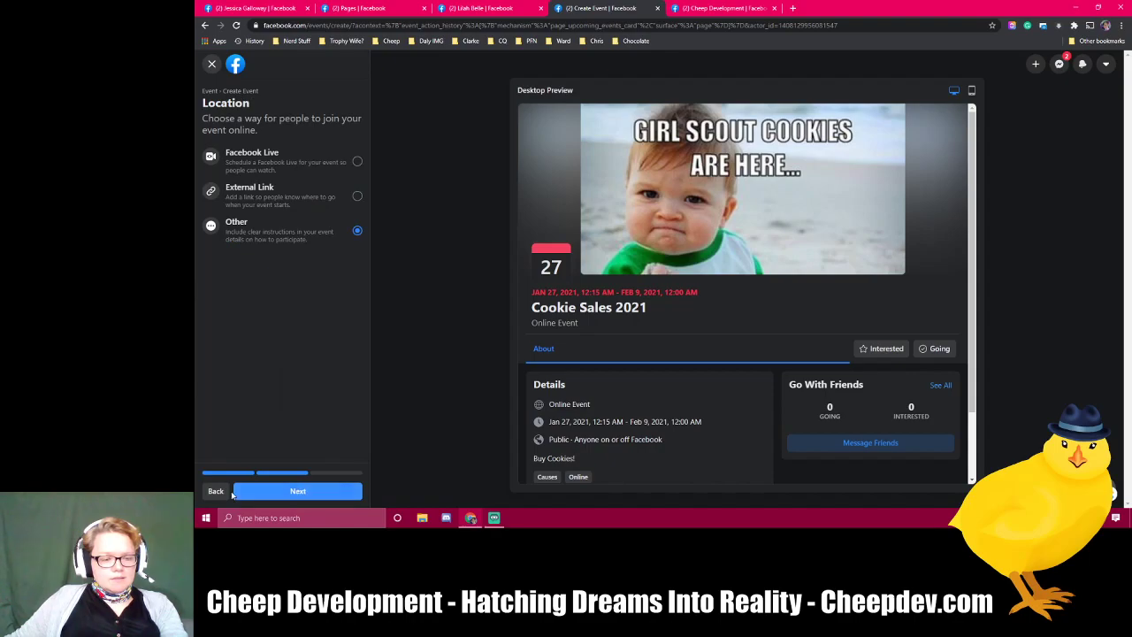
left_click(292, 492)
left_click(288, 489)
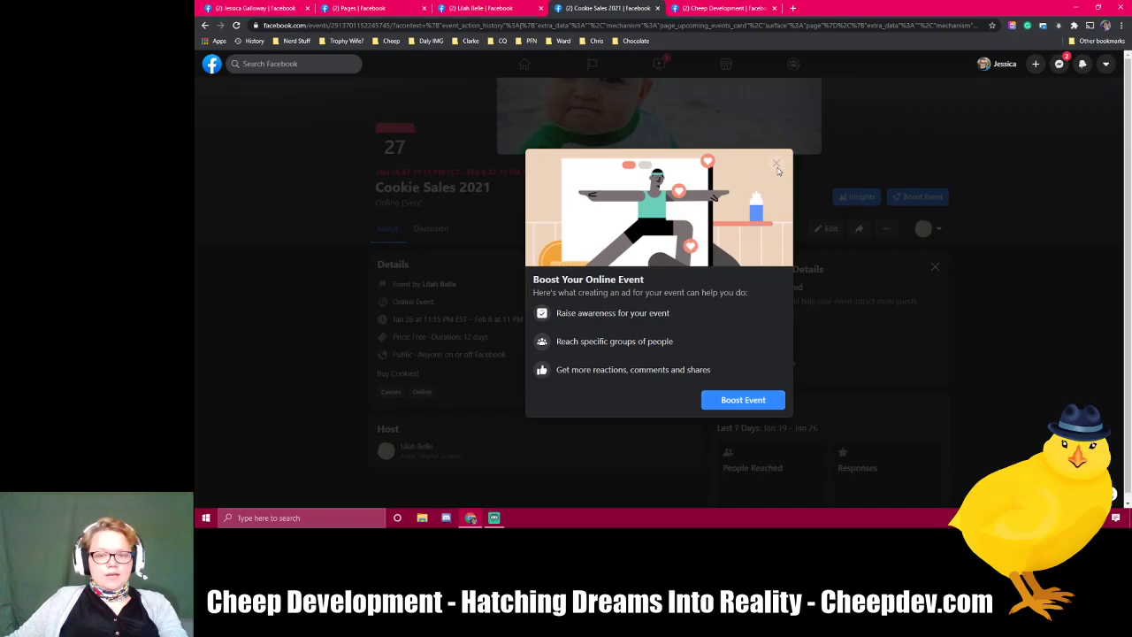
left_click(777, 169)
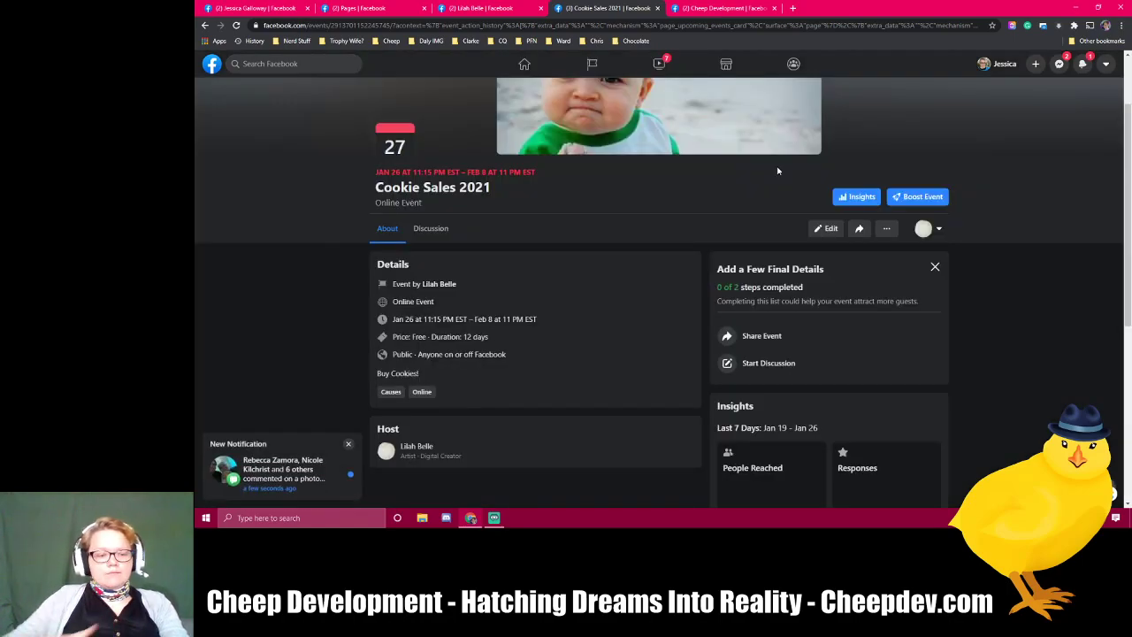
Review the published event's cover photo, details and host information.
scroll(619, 324, "up", 2)
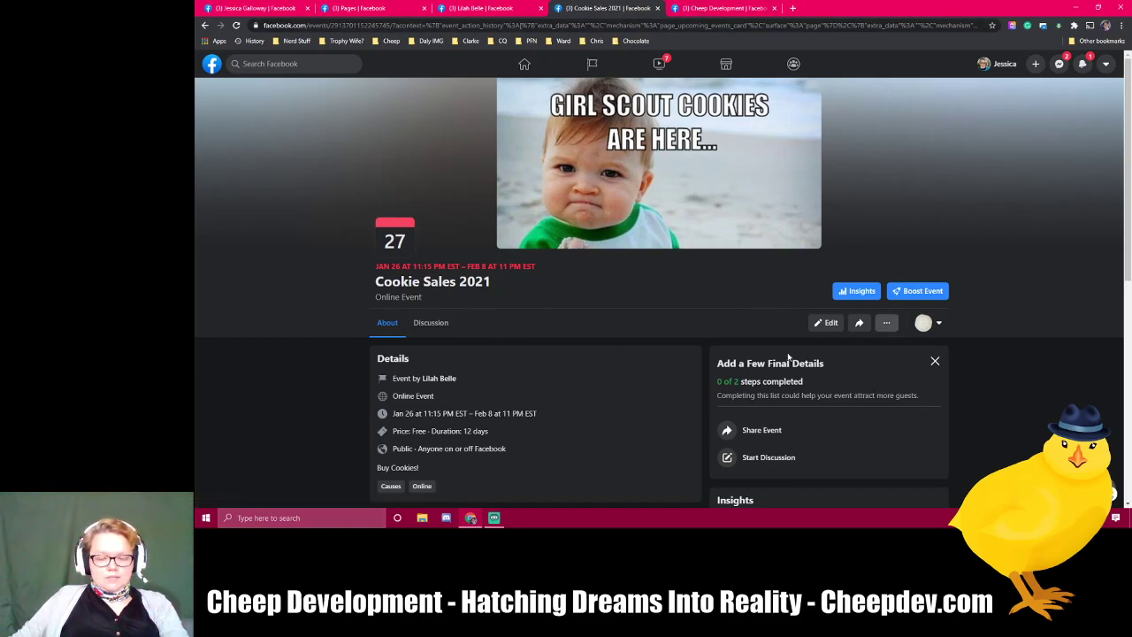
scroll(599, 397, "down", 1)
scroll(598, 397, "down", 2)
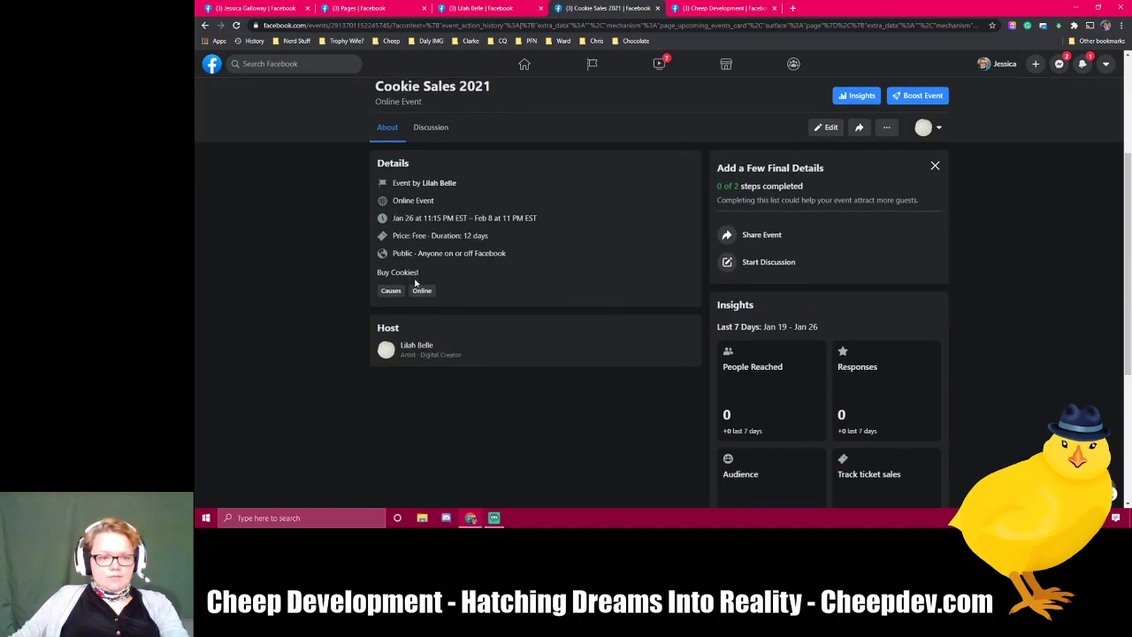
left_click_drag(391, 182, 506, 267)
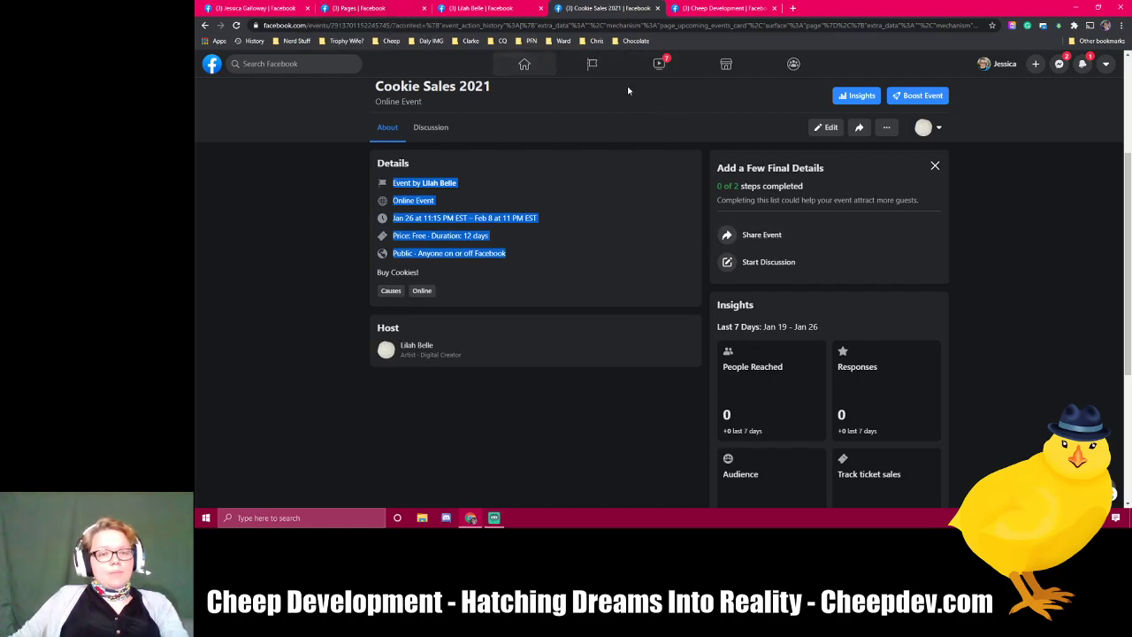
Switch to the list of managed Pages and look through it.
left_click(379, 7)
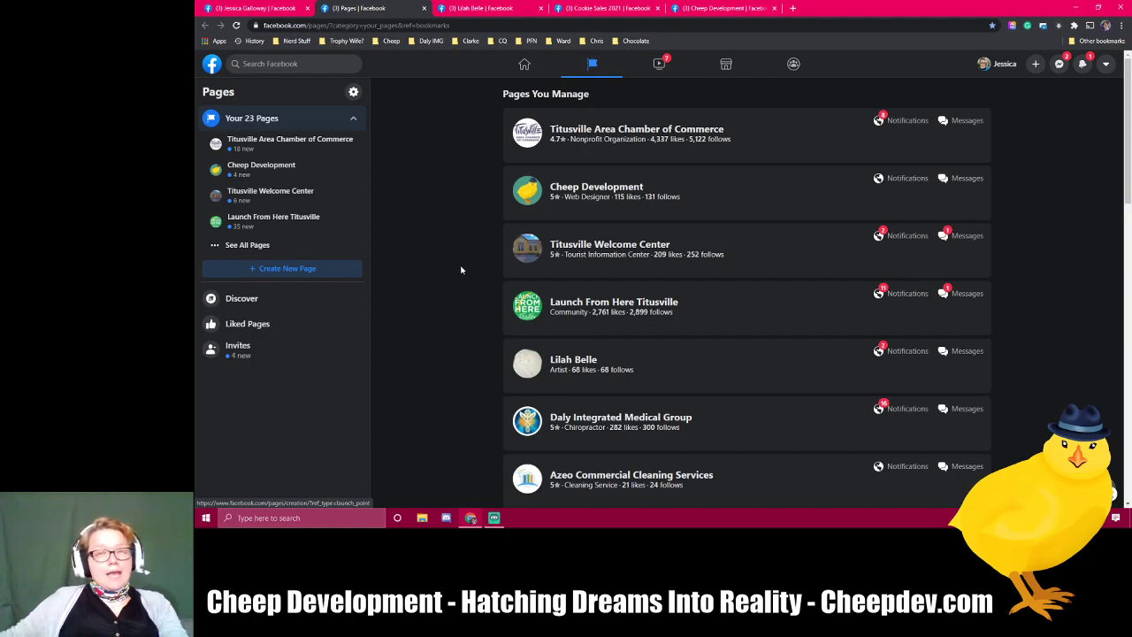
scroll(817, 256, "down", 2)
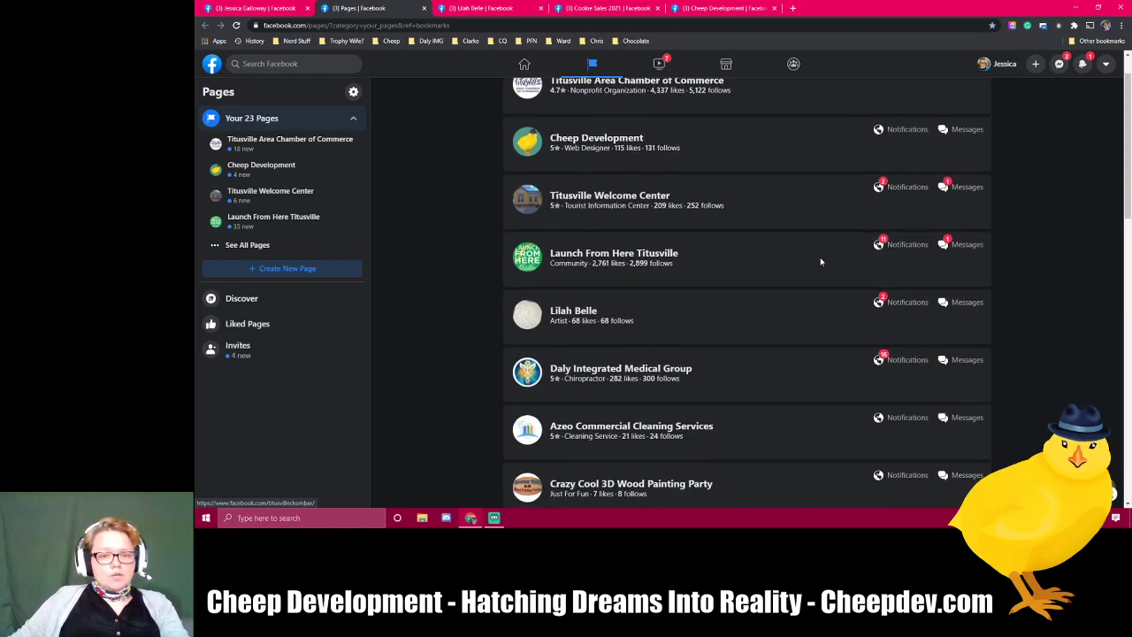
scroll(815, 253, "up", 2)
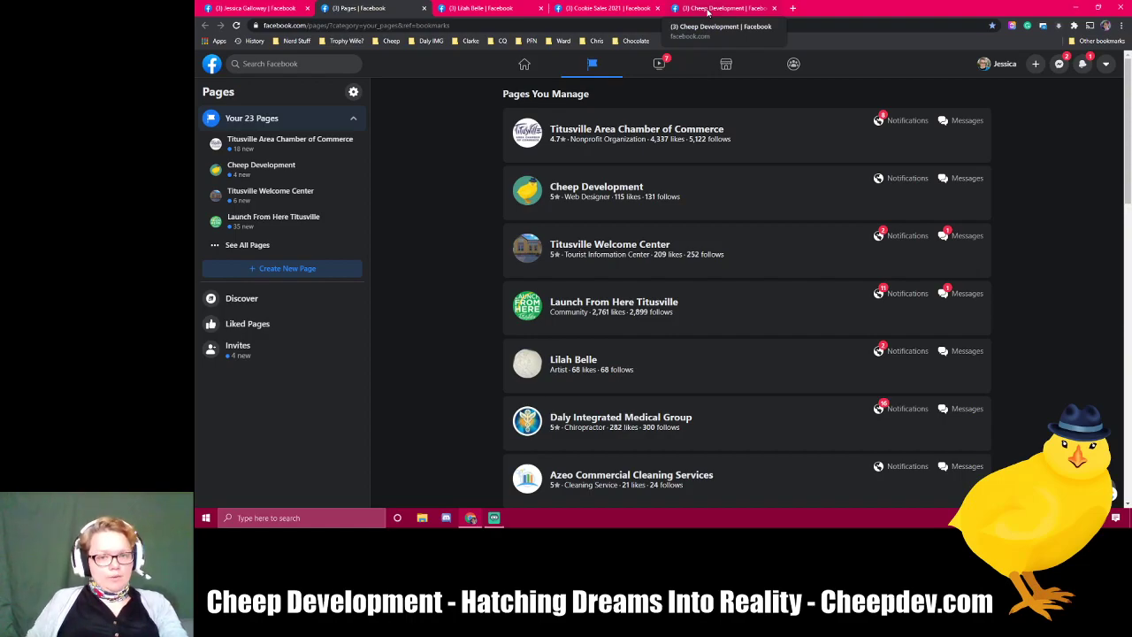
key("XF86AudioLowerVolume")
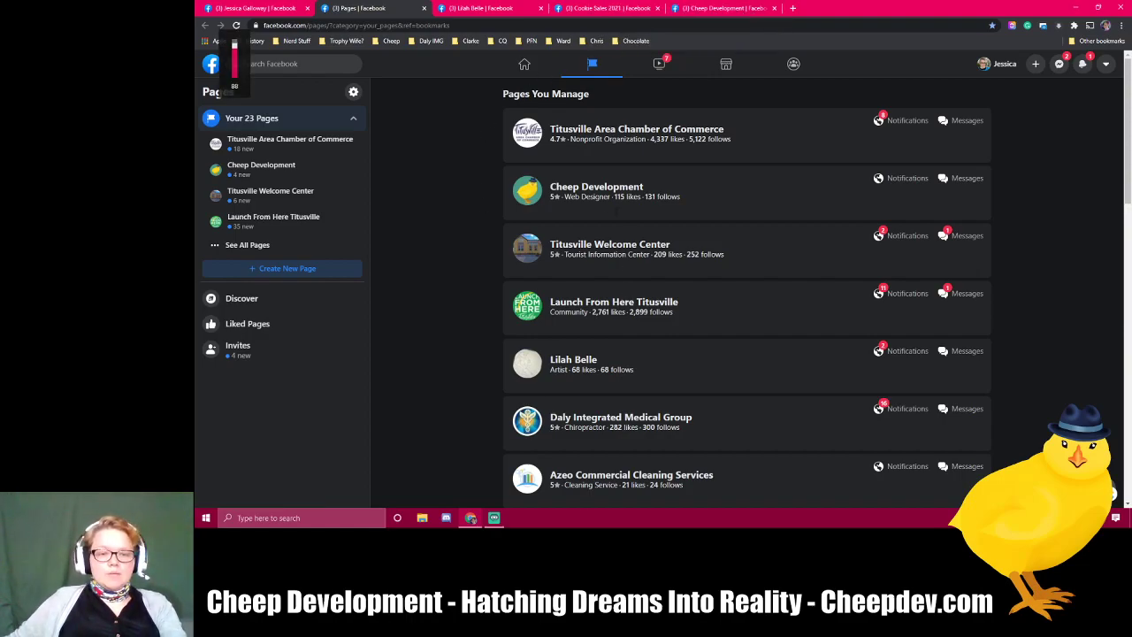
Open the events of the Cheep Development Page and examine its pending co-host requests.
left_click(723, 8)
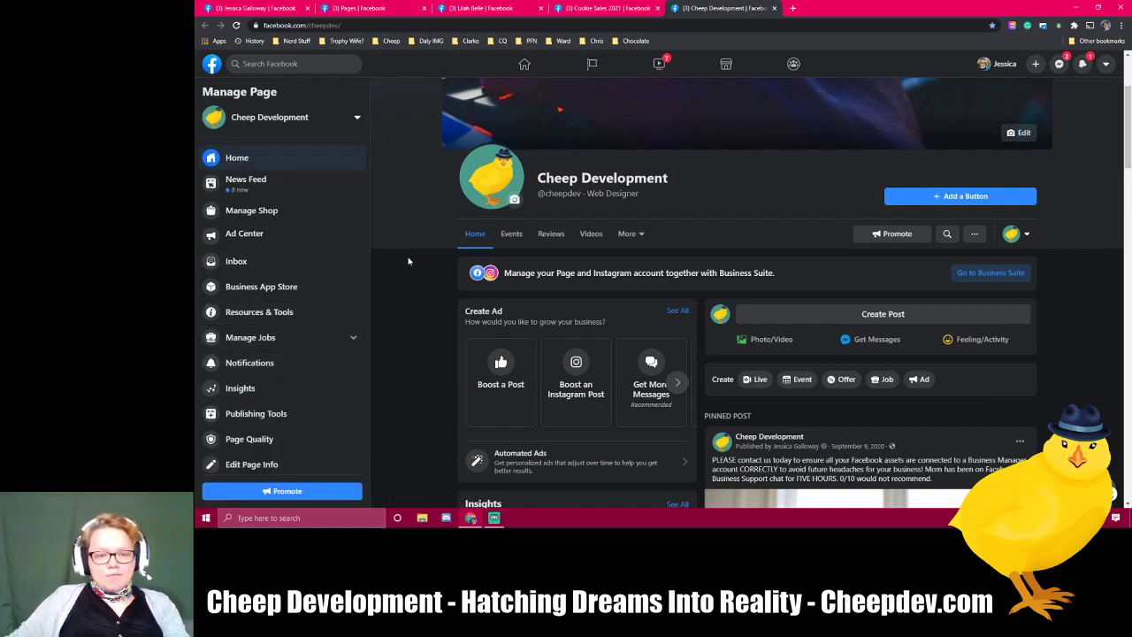
left_click(513, 236)
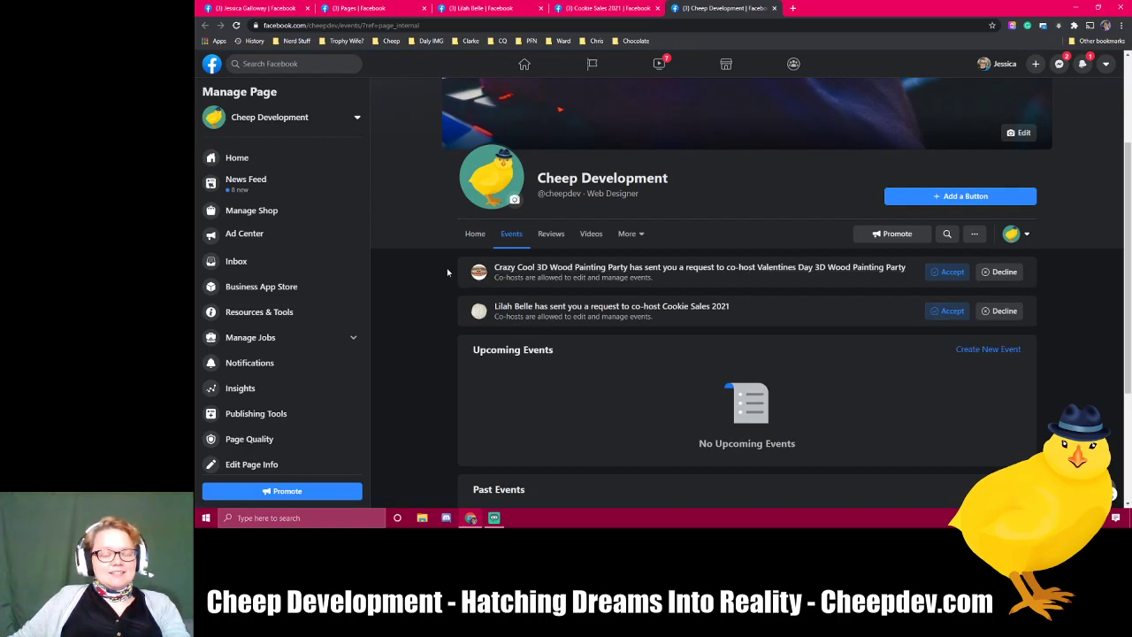
left_click_drag(465, 273, 694, 267)
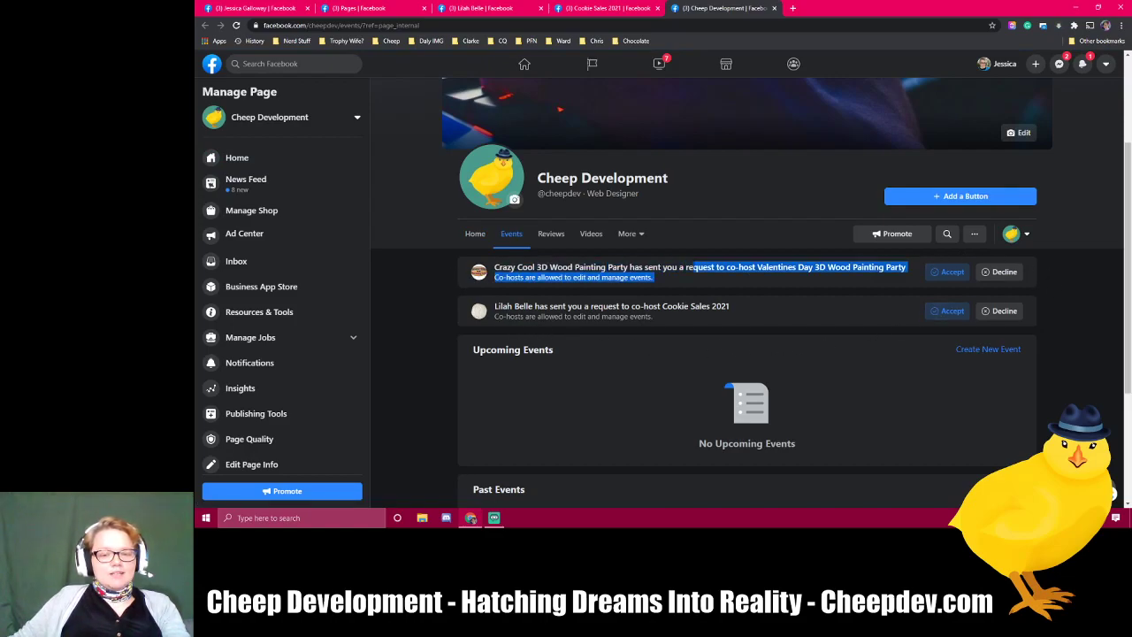
Accept the Cheep Development Page's co-host requests for Valentines Day 3D Wood Painting Party and Cookie Sales 2021.
left_click(678, 283)
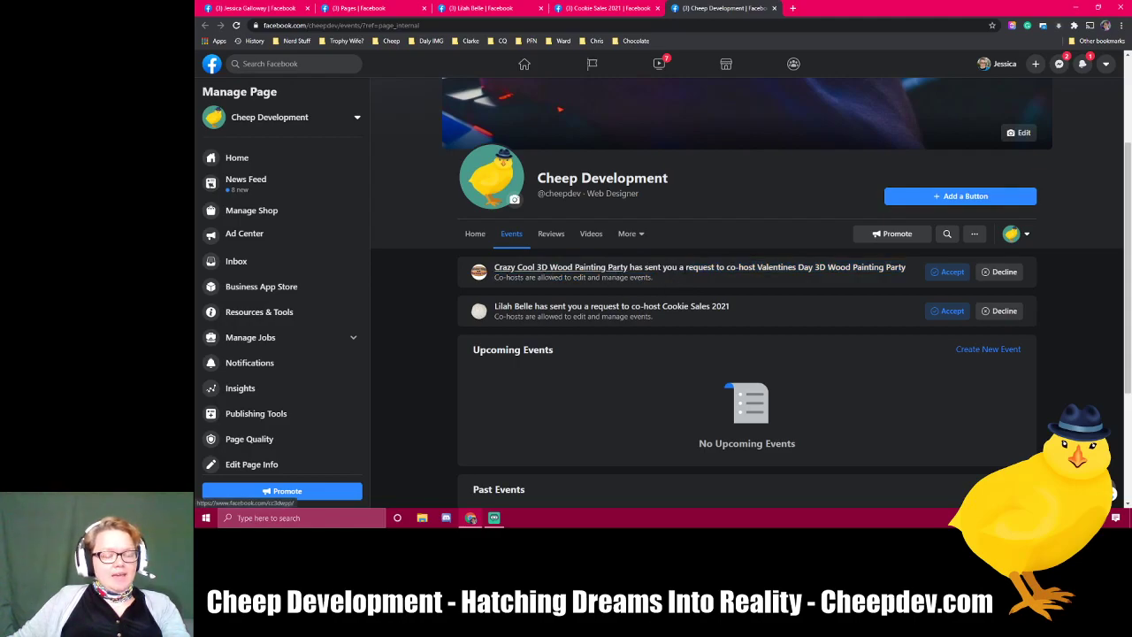
left_click(946, 271)
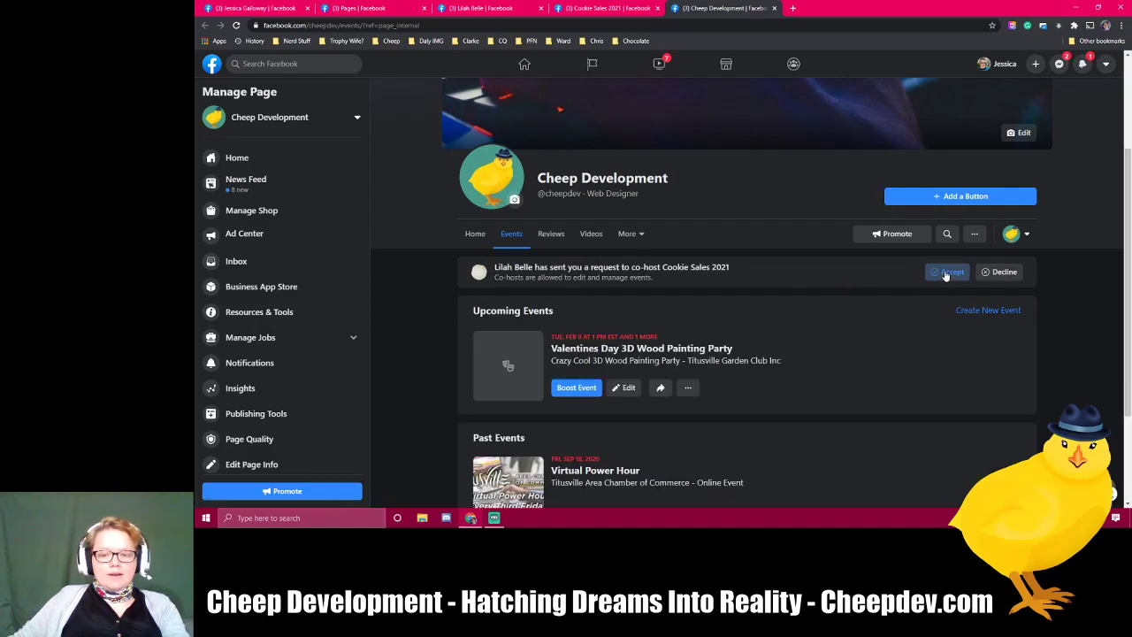
left_click(939, 271)
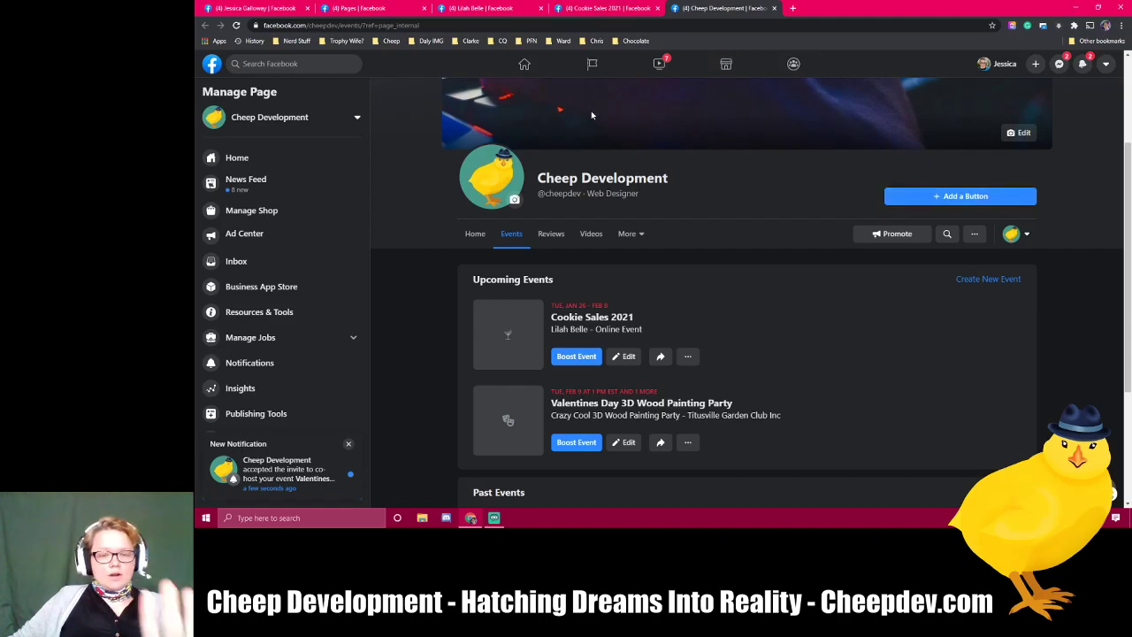
Reload the Cookie Sales 2021 event page, dismiss the boost offer, and review the event's details and hosts.
left_click(599, 8)
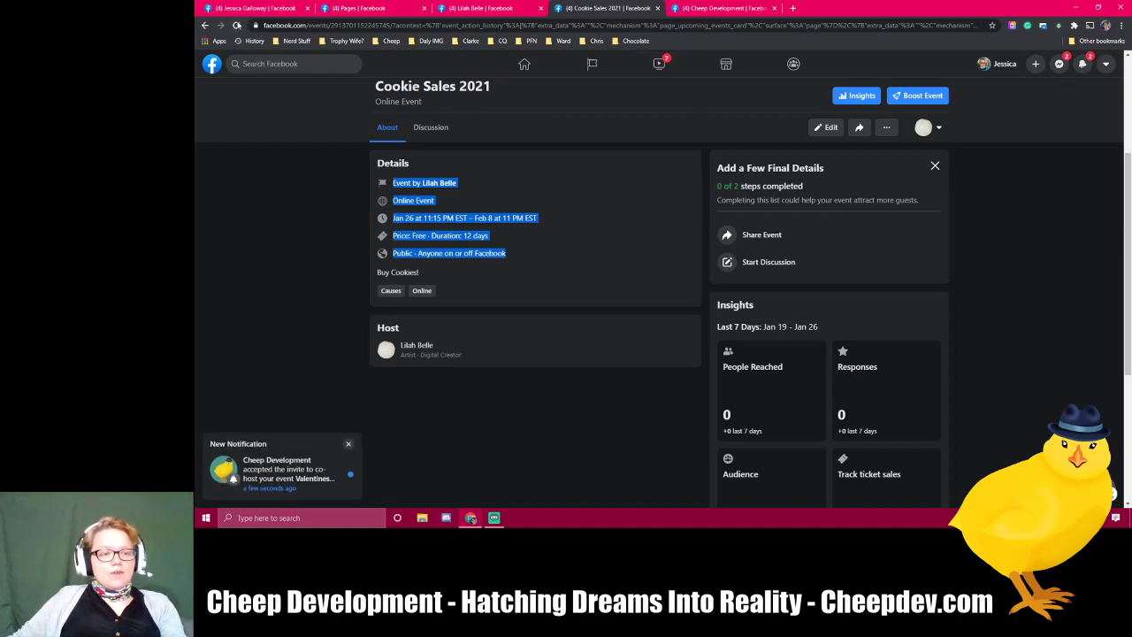
left_click(236, 24)
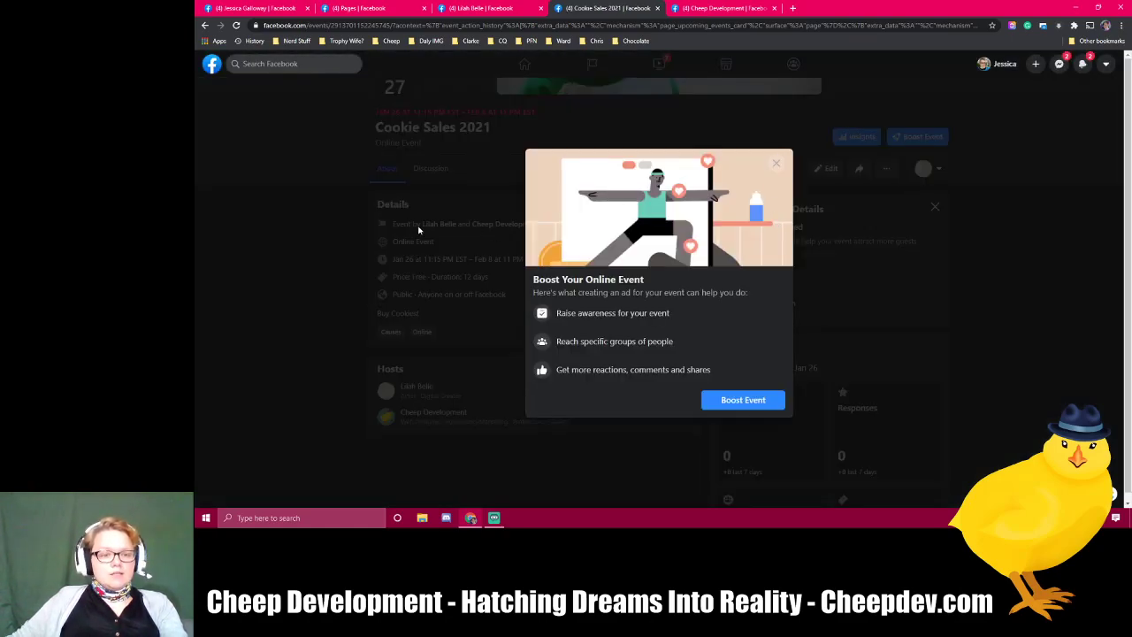
left_click(773, 164)
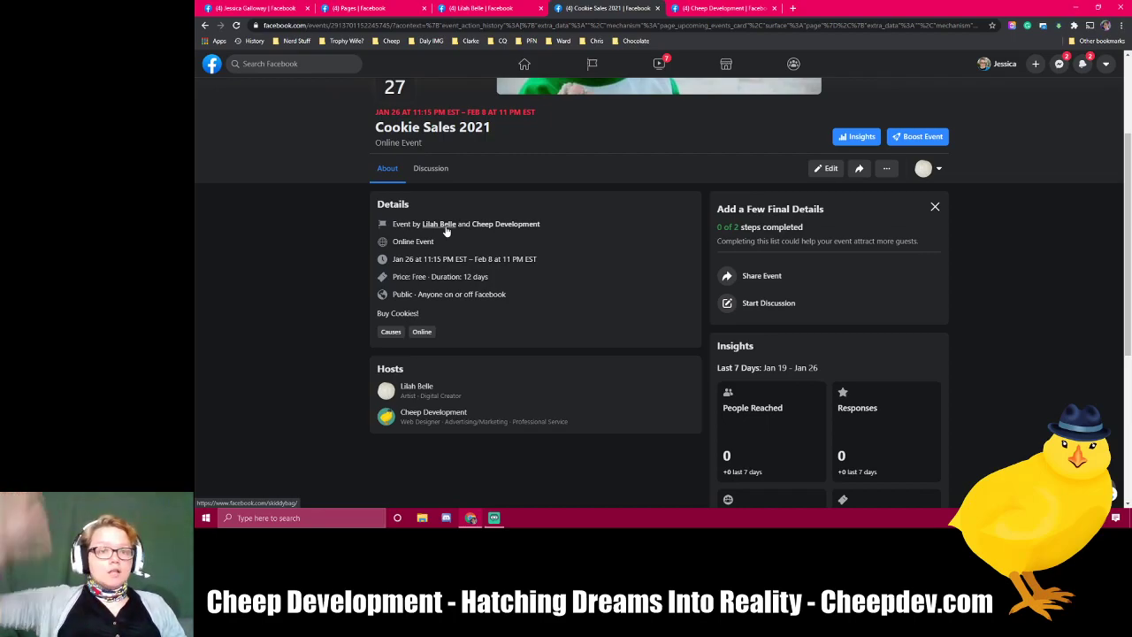
key("XF86AudioLowerVolume")
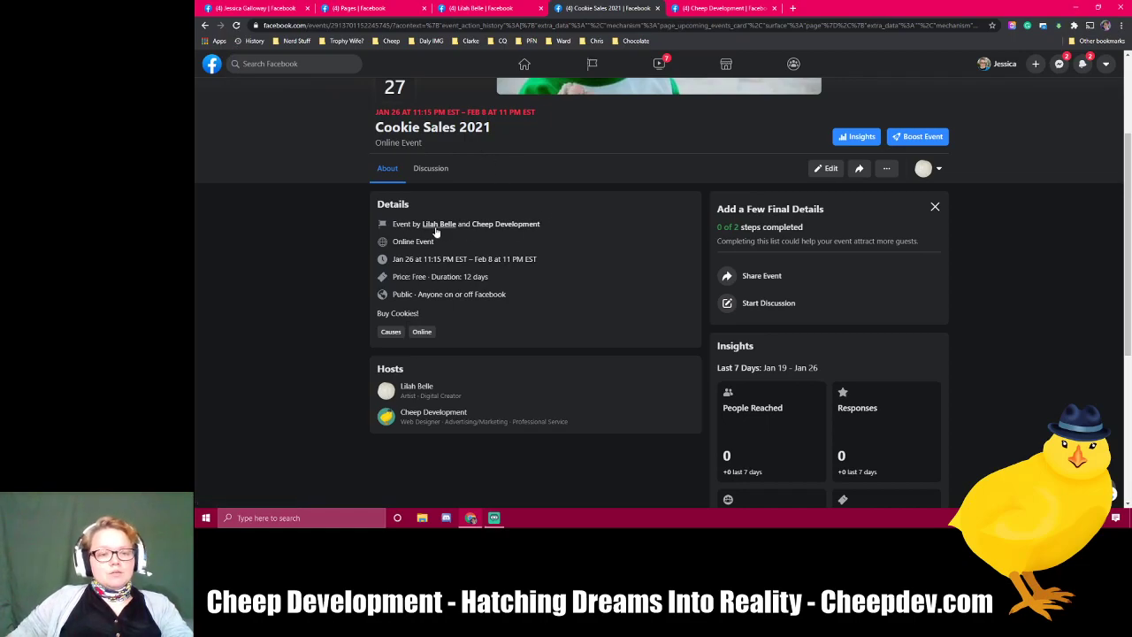
scroll(583, 266, "up", 1)
scroll(588, 271, "up", 1)
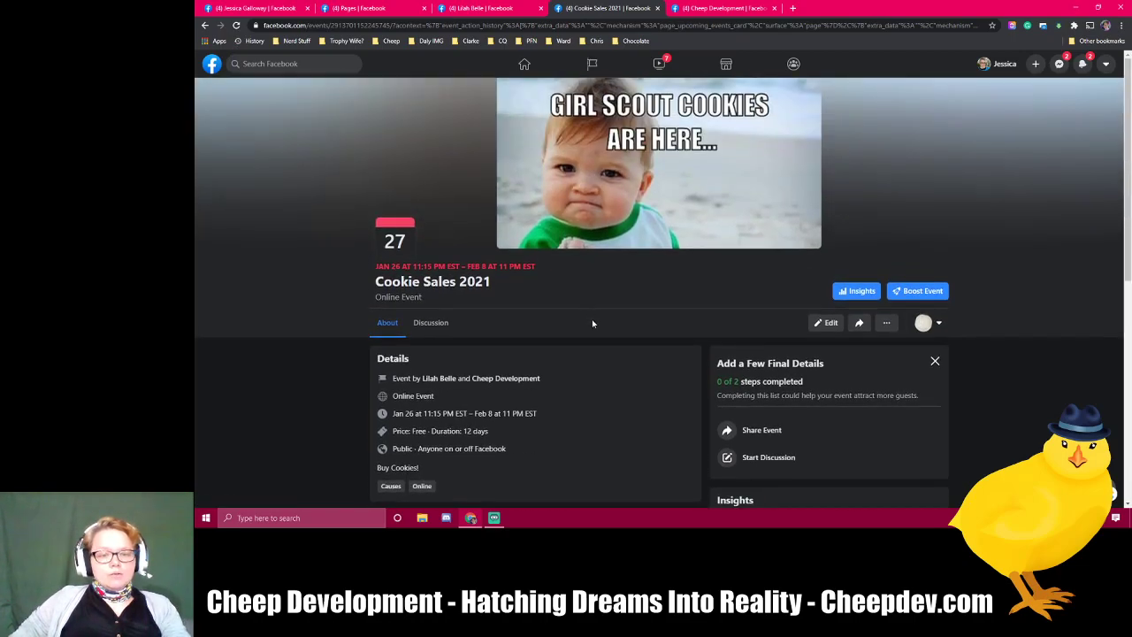
scroll(592, 324, "down", 2)
left_click_drag(403, 231, 419, 231)
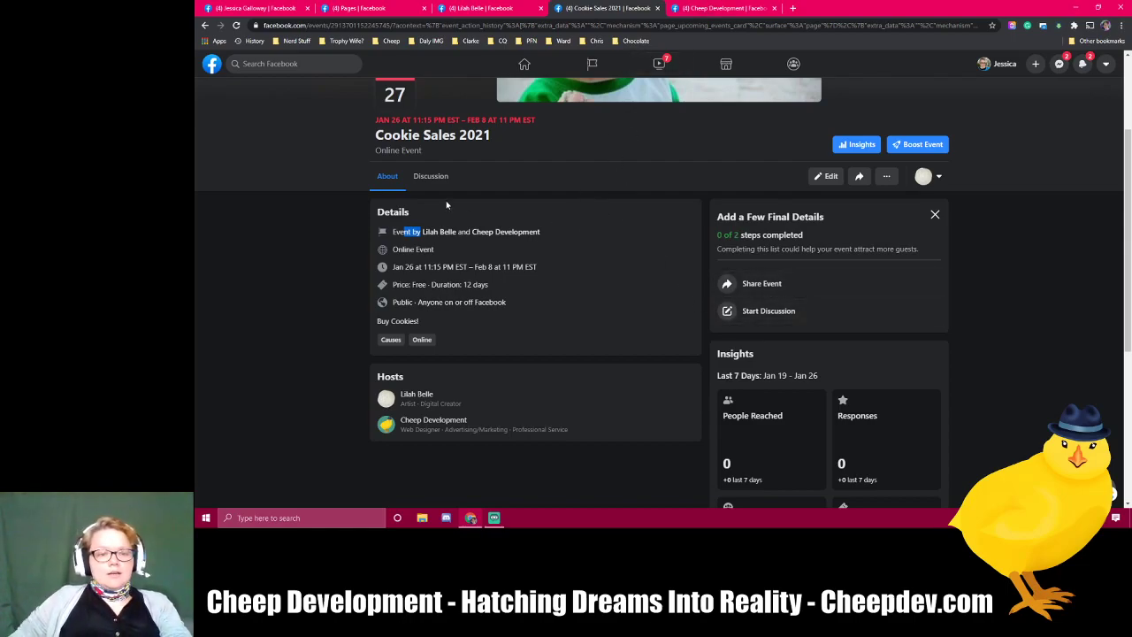
Open the discussion of the Cookie Sales 2021 event and examine its recent activity.
left_click(432, 178)
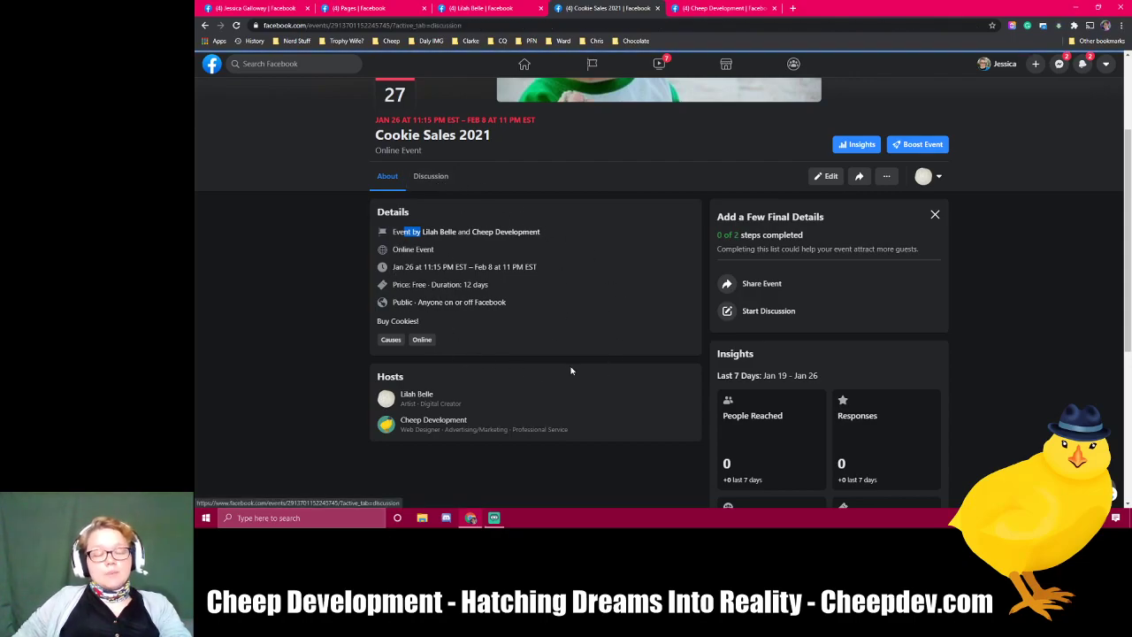
scroll(540, 325, "down", 2)
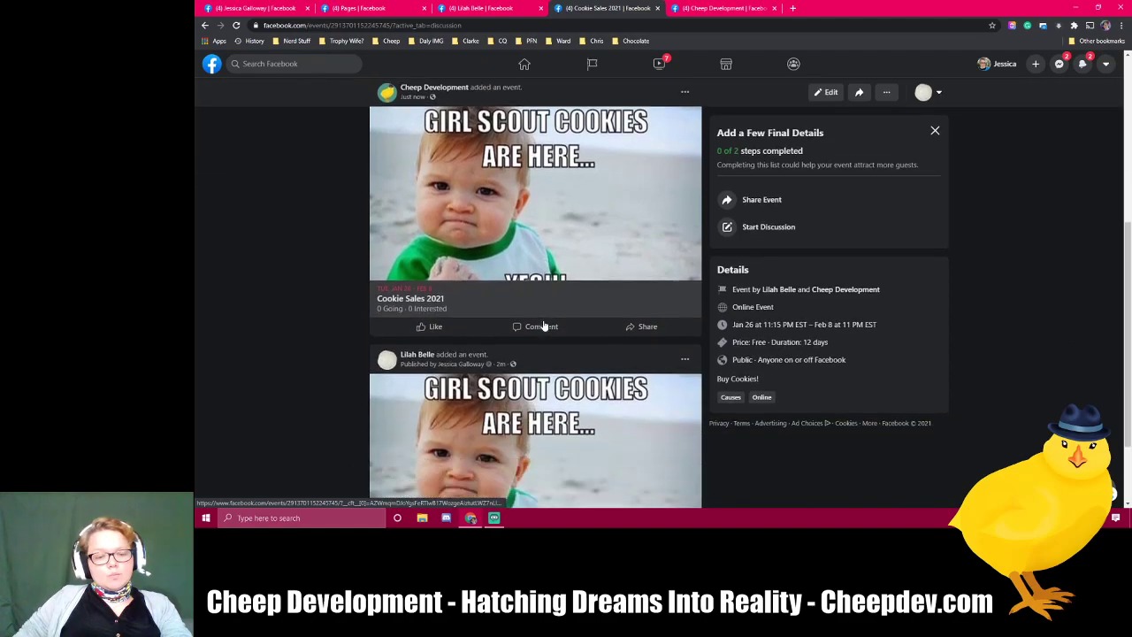
scroll(539, 327, "up", 2)
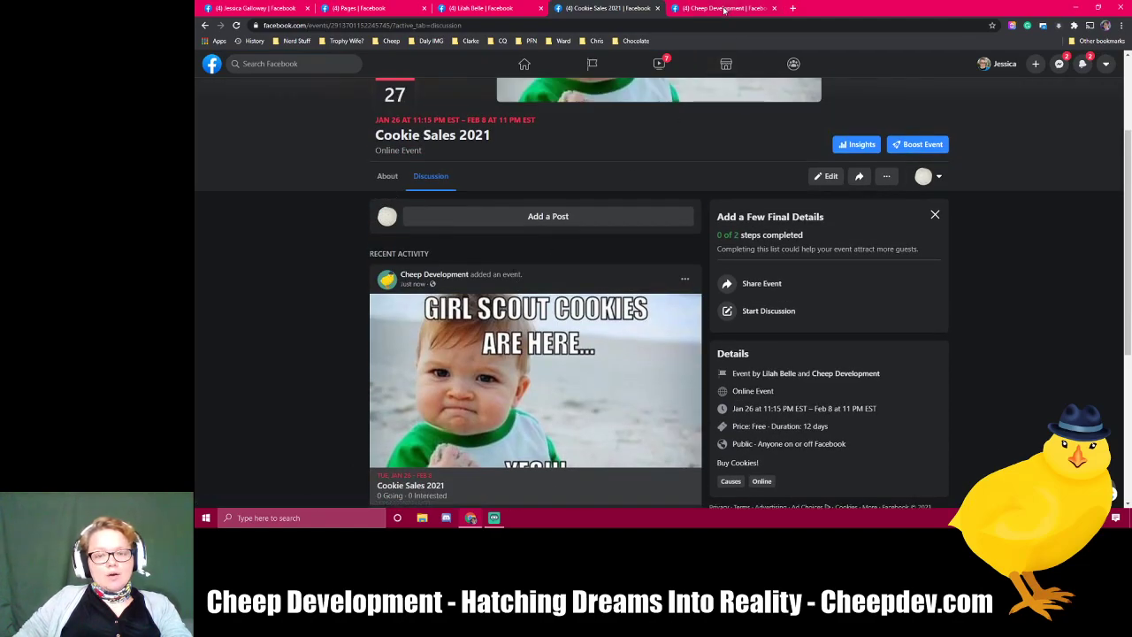
Return to the Cheep Development Page's events and check the account notifications for the co-host acceptance.
left_click(723, 10)
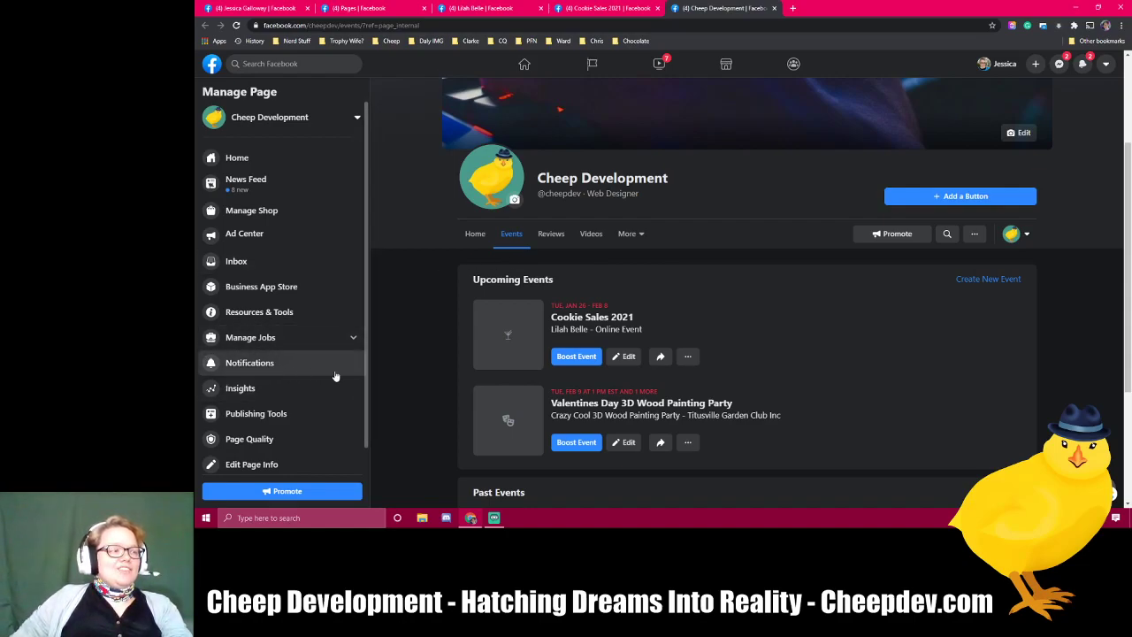
left_click(1082, 66)
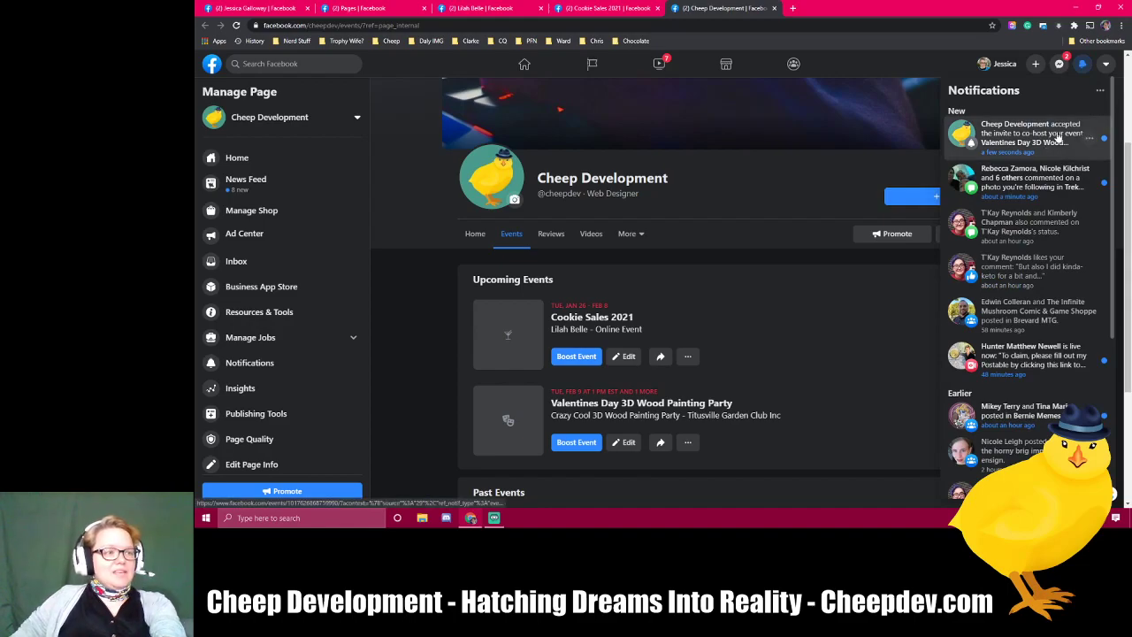
left_click(1082, 66)
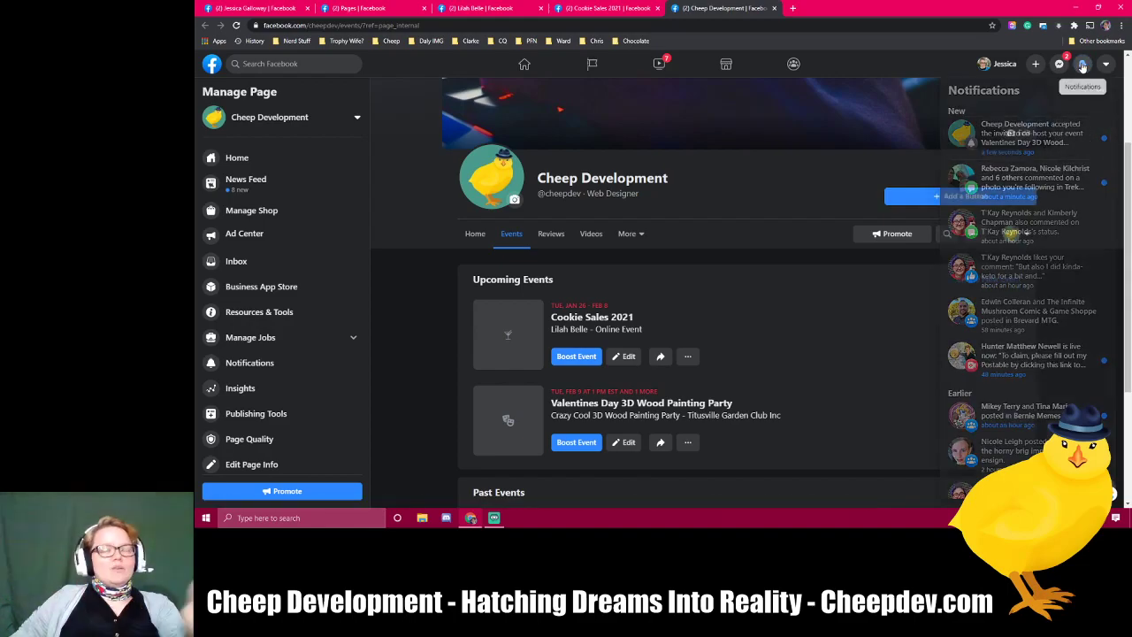
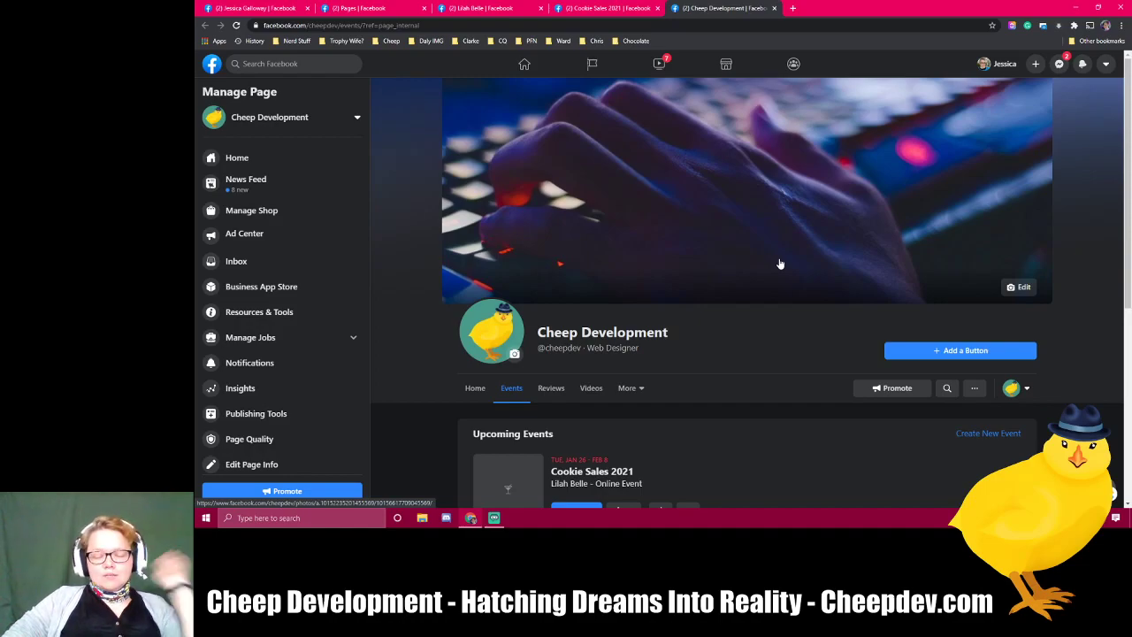
key("XF86AudioLowerVolume")
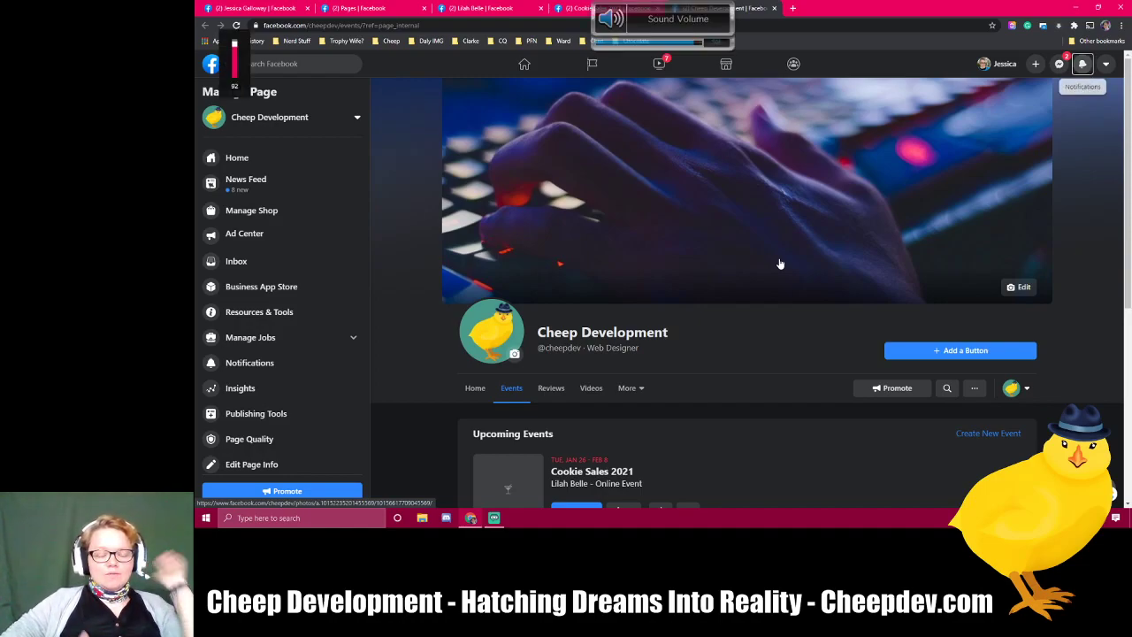